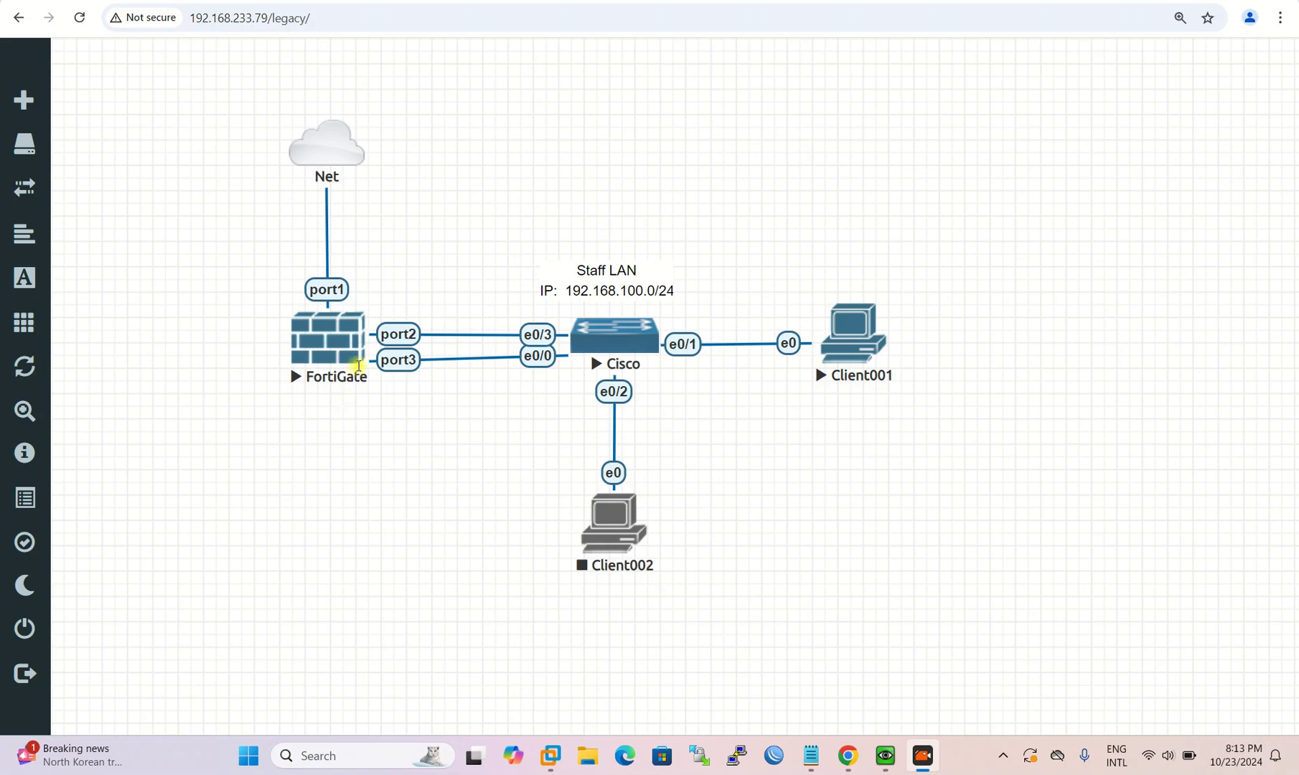
# Switch to the FortiGate web GUI and expand the Network settings menu
pyautogui.click(379, 382)
pyautogui.click(379, 383)
pyautogui.hotkey('alt', 'Tab')
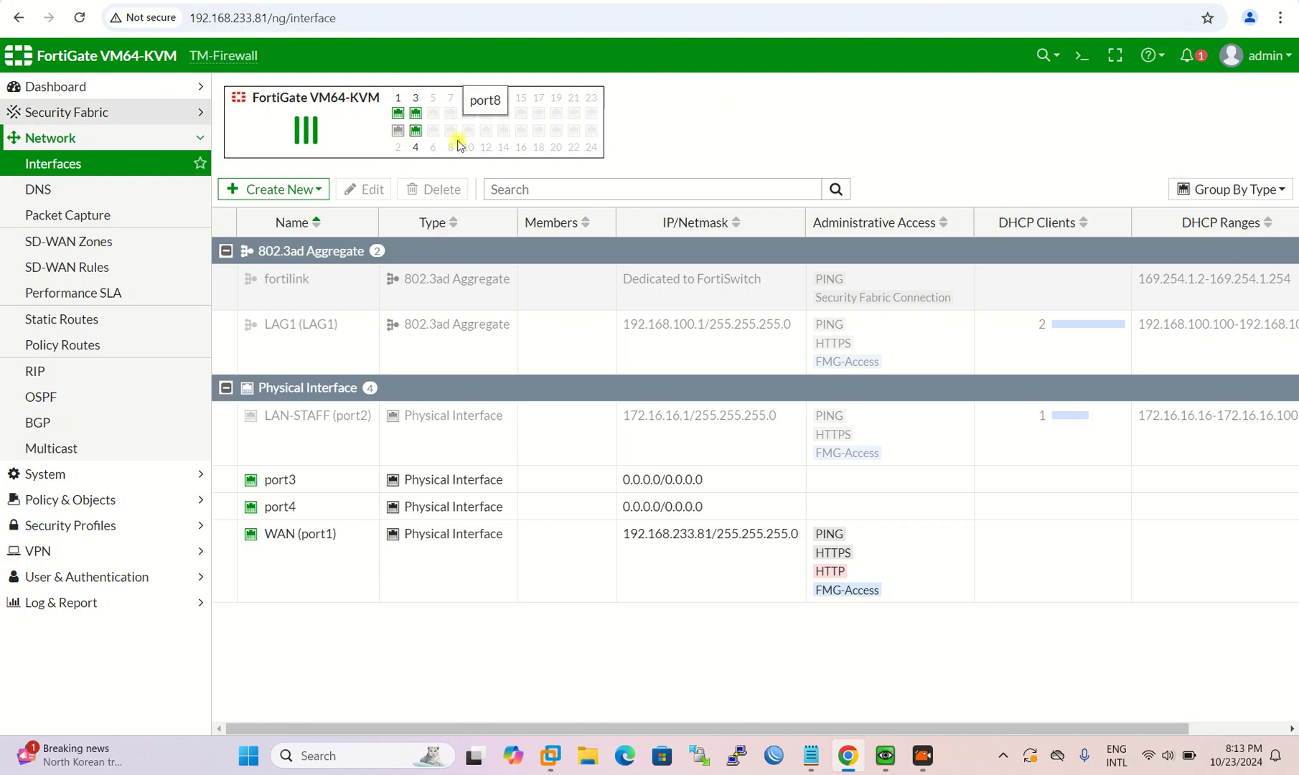
pyautogui.click(64, 138)
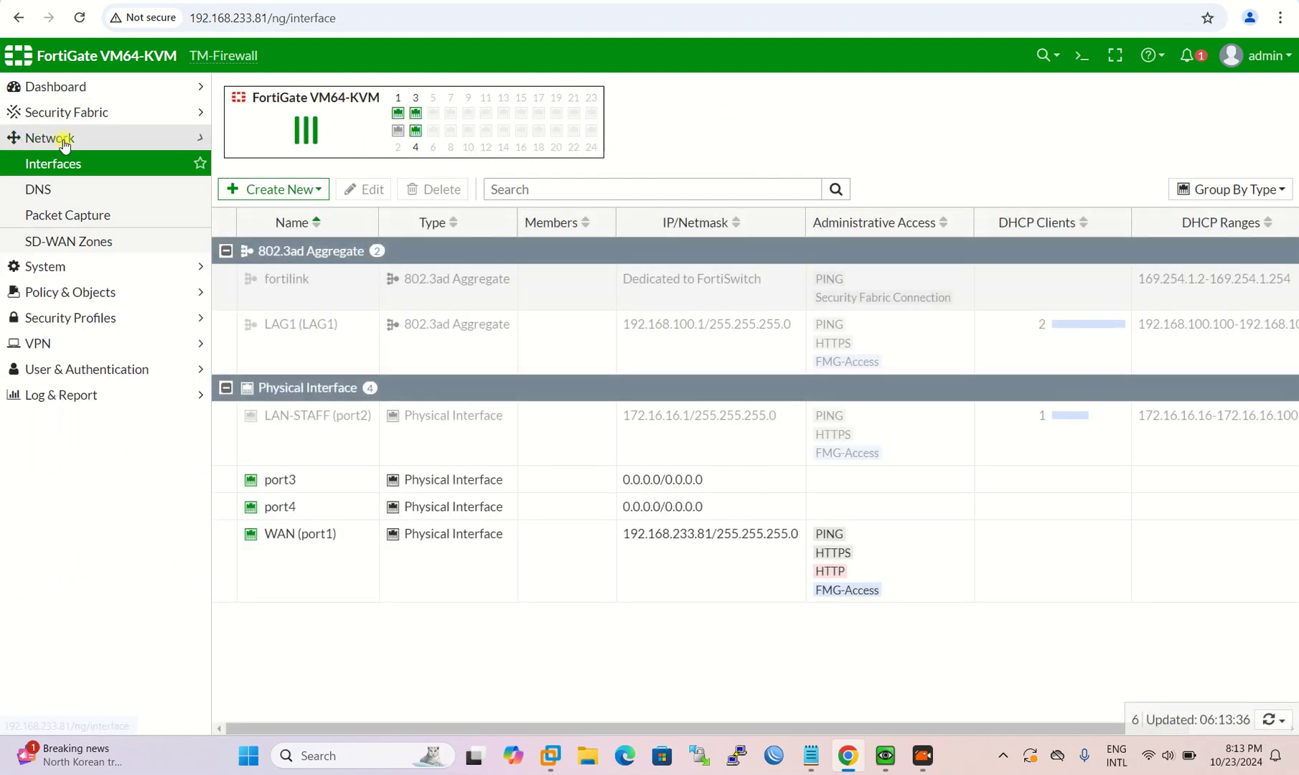
pyautogui.click(63, 138)
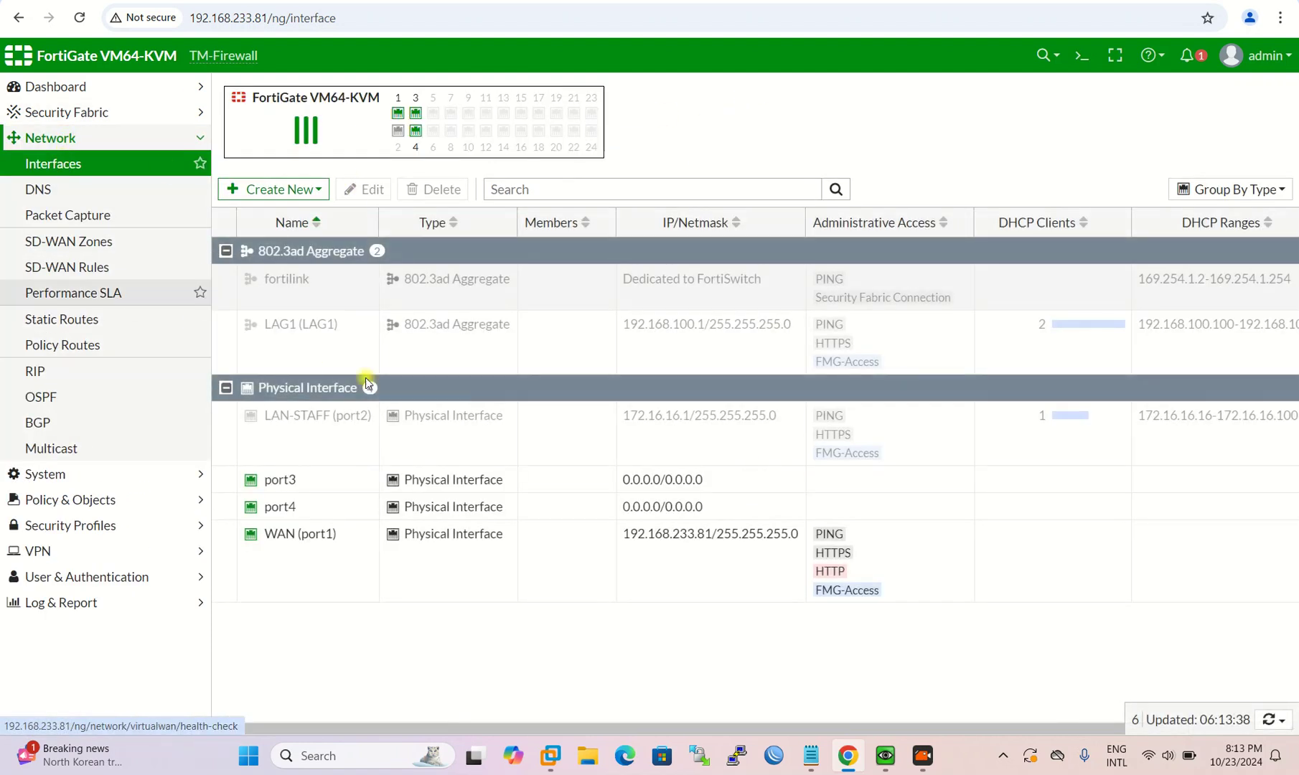
# Start a new interface and name it LACP-STAFF
pyautogui.click(300, 189)
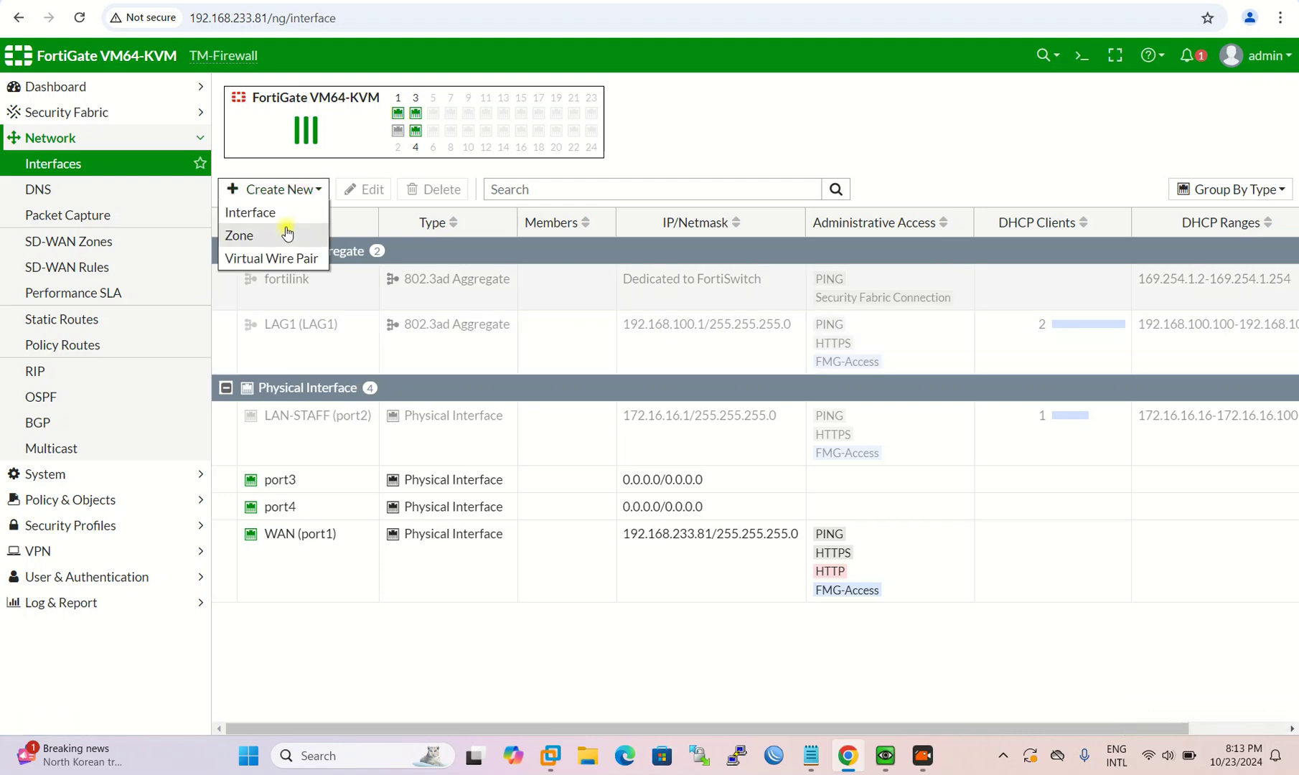
pyautogui.click(267, 212)
pyautogui.click(419, 129)
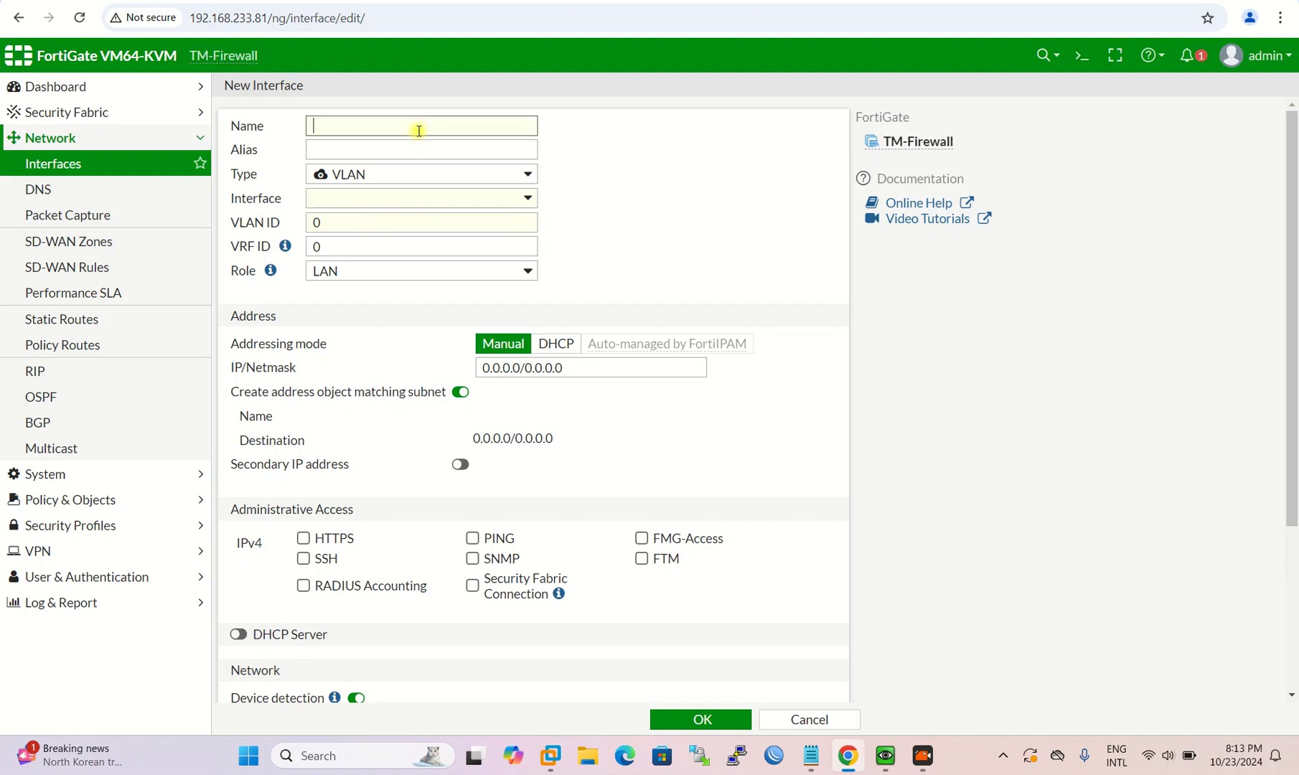
pyautogui.write('LACP')
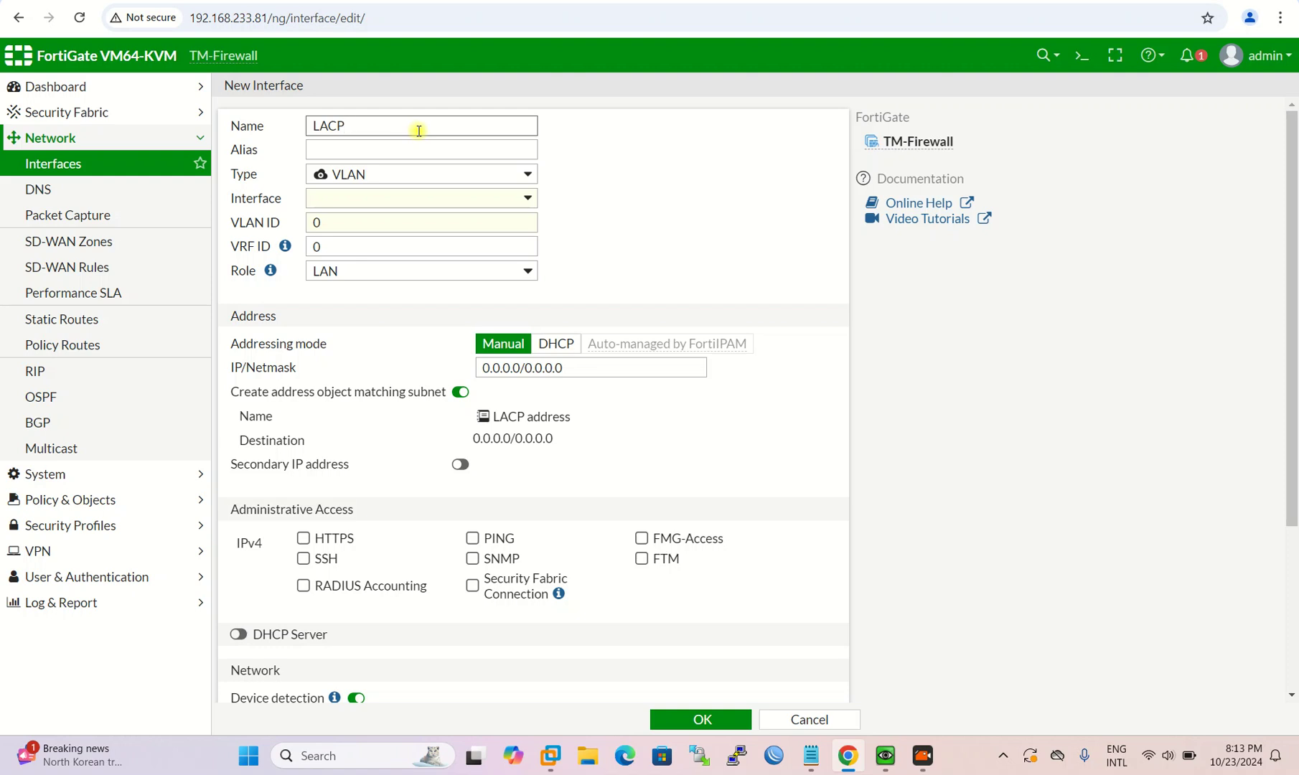
pyautogui.write('-')
pyautogui.write('SE')
pyautogui.press('BackSpace')
pyautogui.write('TAFF')
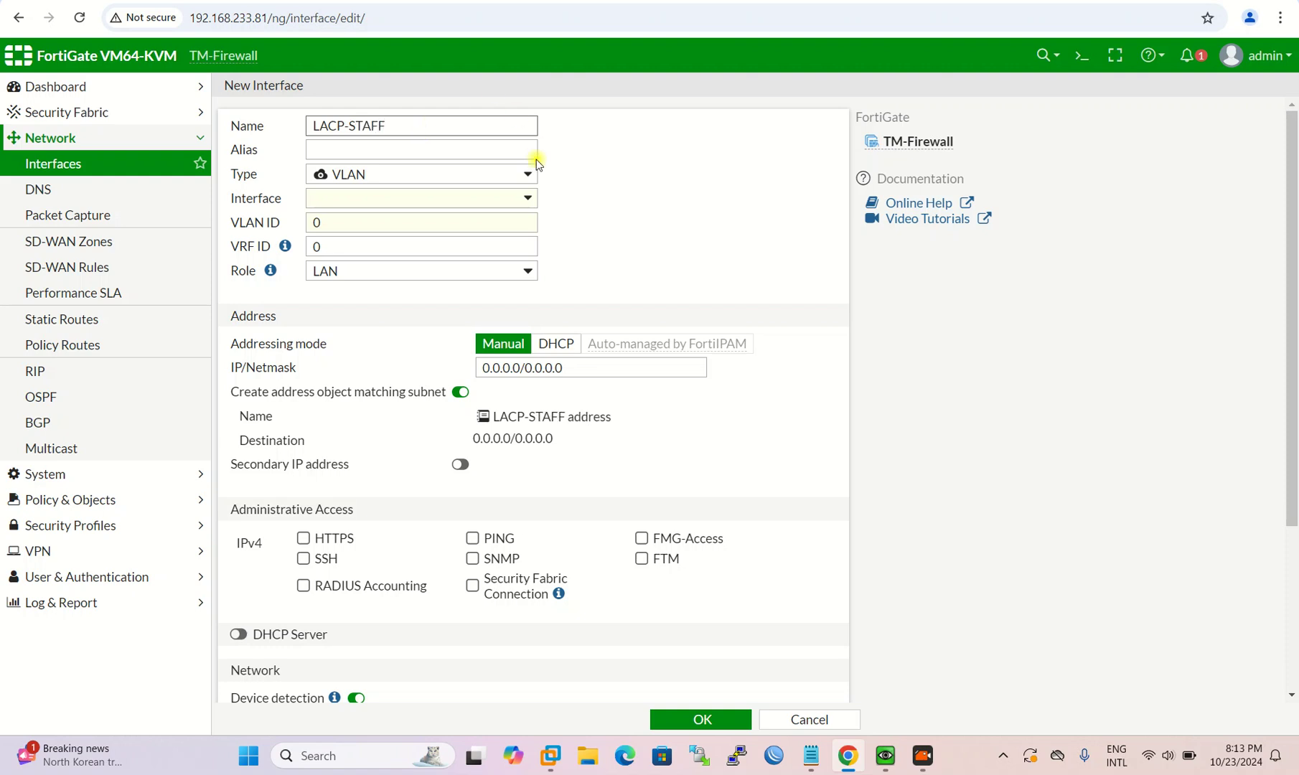
# Paste LACP-STAFF into the Alias field as well
pyautogui.click(240, 126)
pyautogui.hotkey('ctrl', 'c')
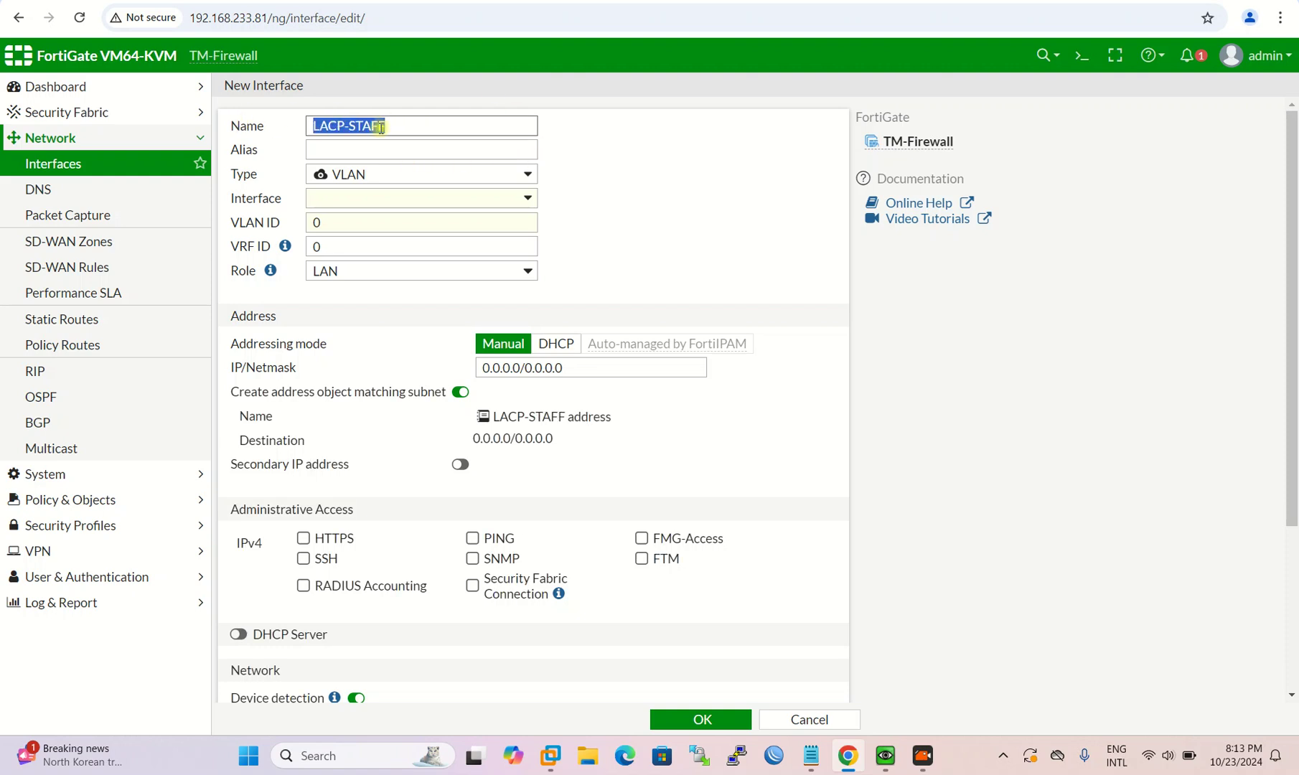
pyautogui.click(373, 146)
pyautogui.hotkey('ctrl', 'v')
pyautogui.click(375, 180)
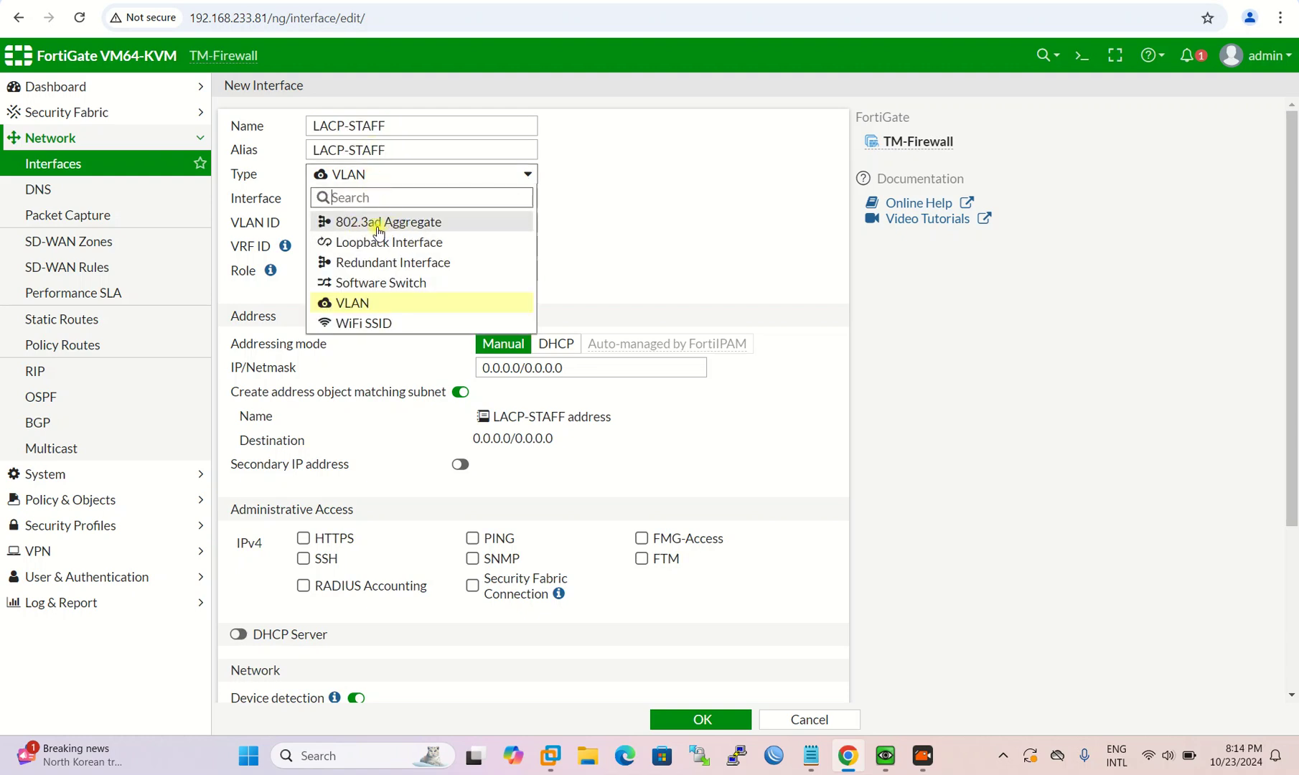
# Make the interface an 802.3ad Aggregate with port3 and port4 as members
pyautogui.click(415, 229)
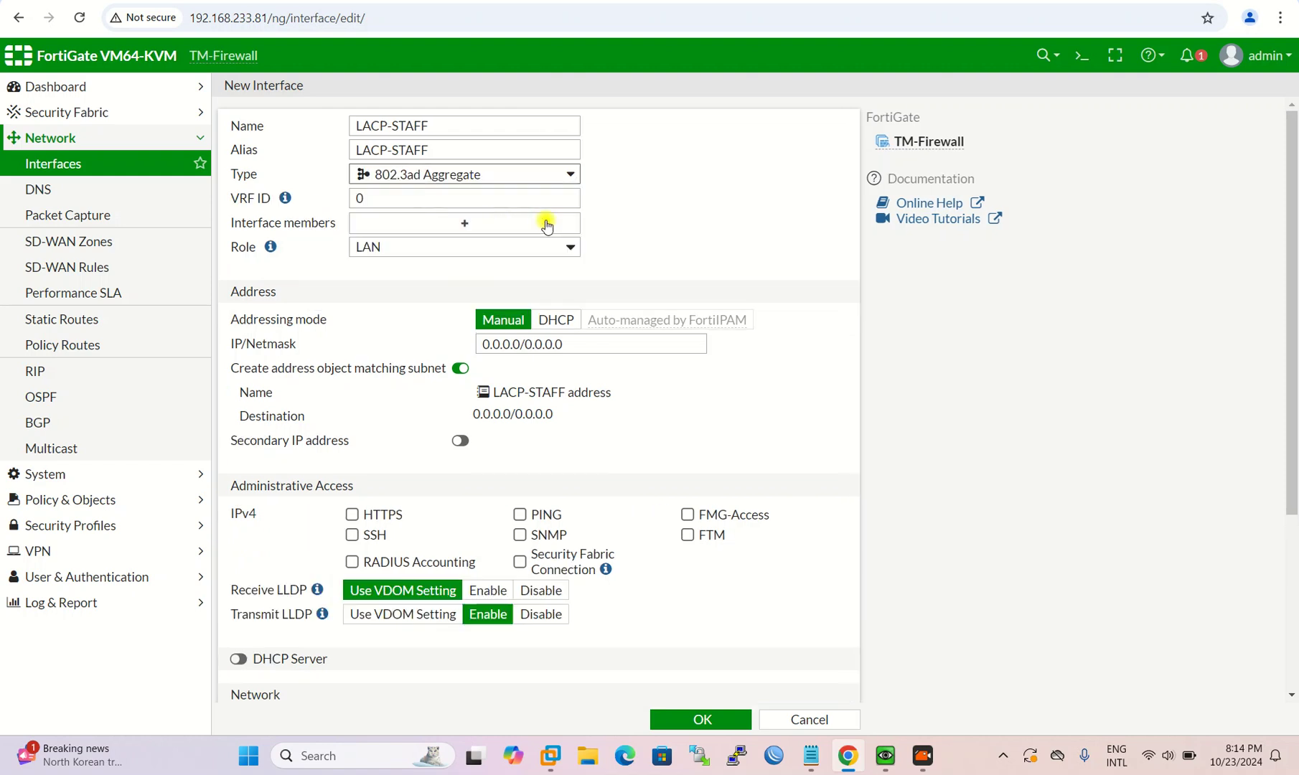
pyautogui.click(471, 230)
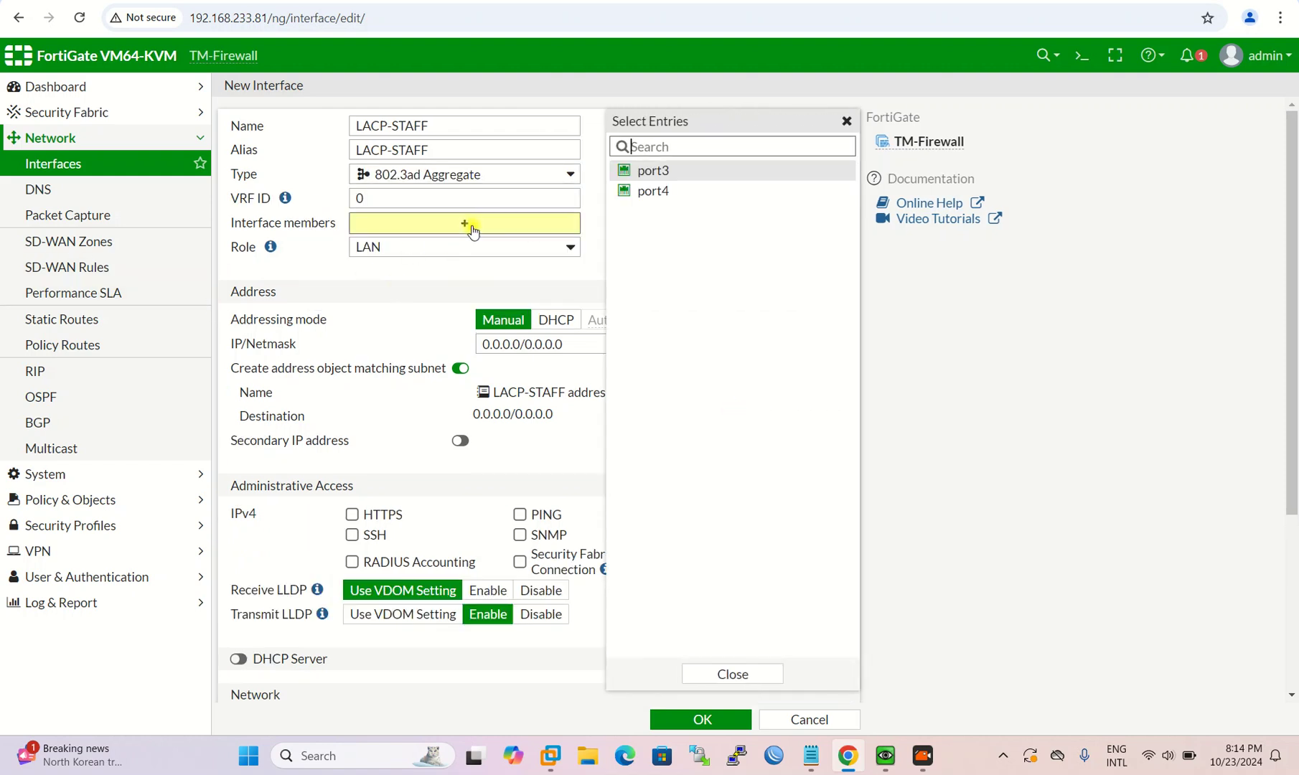
pyautogui.hotkey('alt', 'Tab')
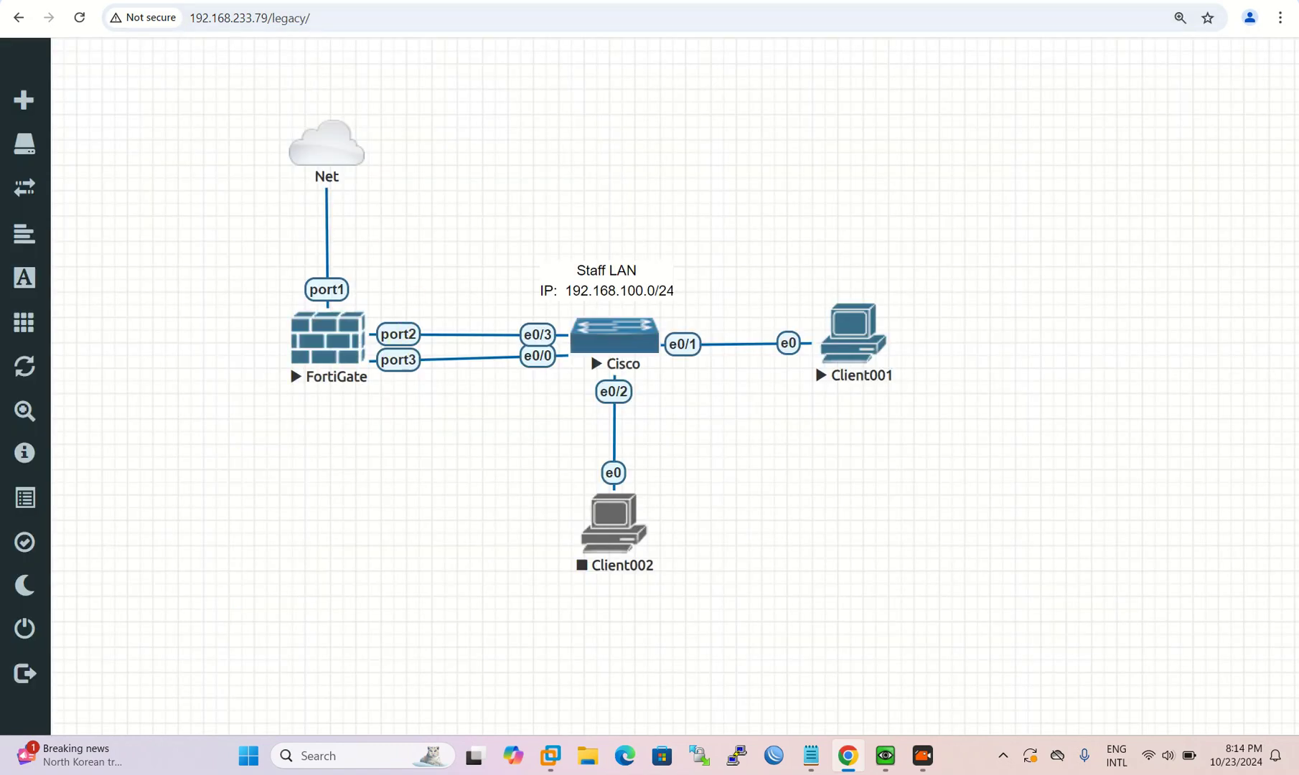
pyautogui.hotkey('alt', 'Tab')
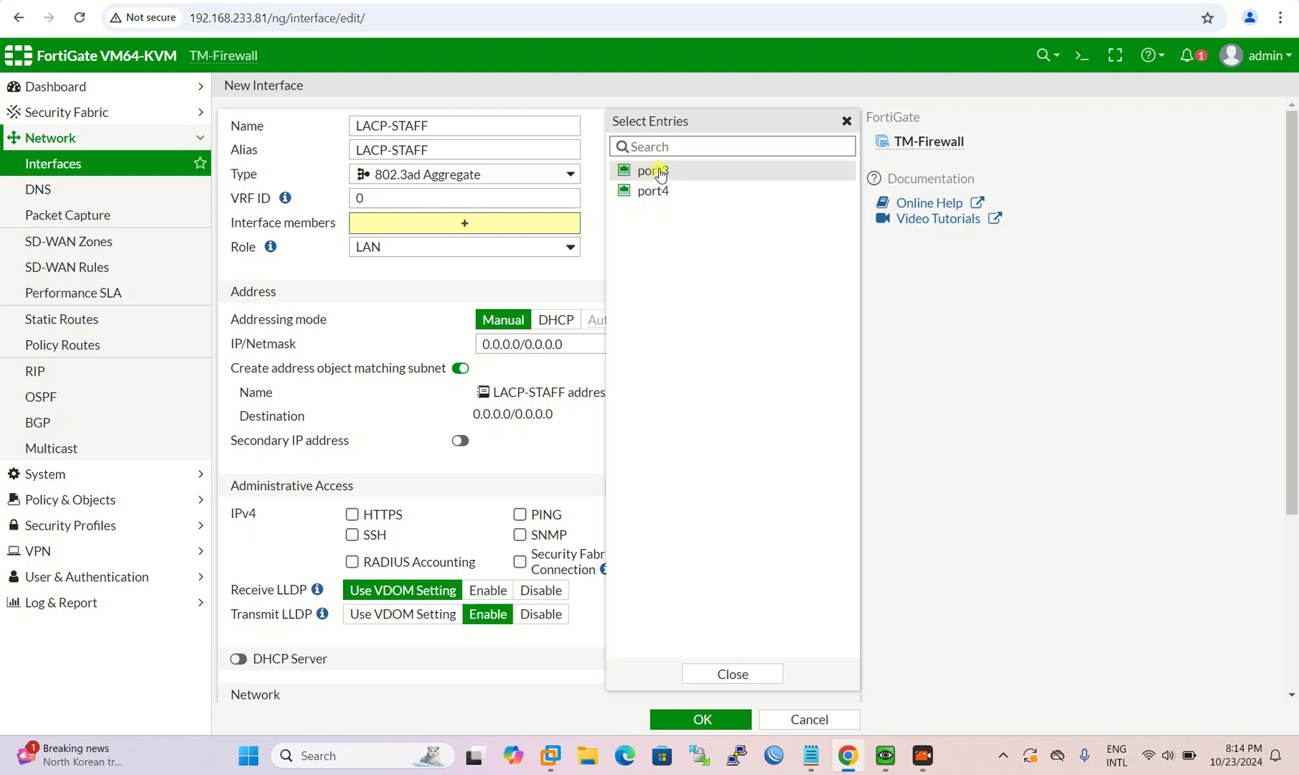
pyautogui.click(657, 172)
pyautogui.click(654, 192)
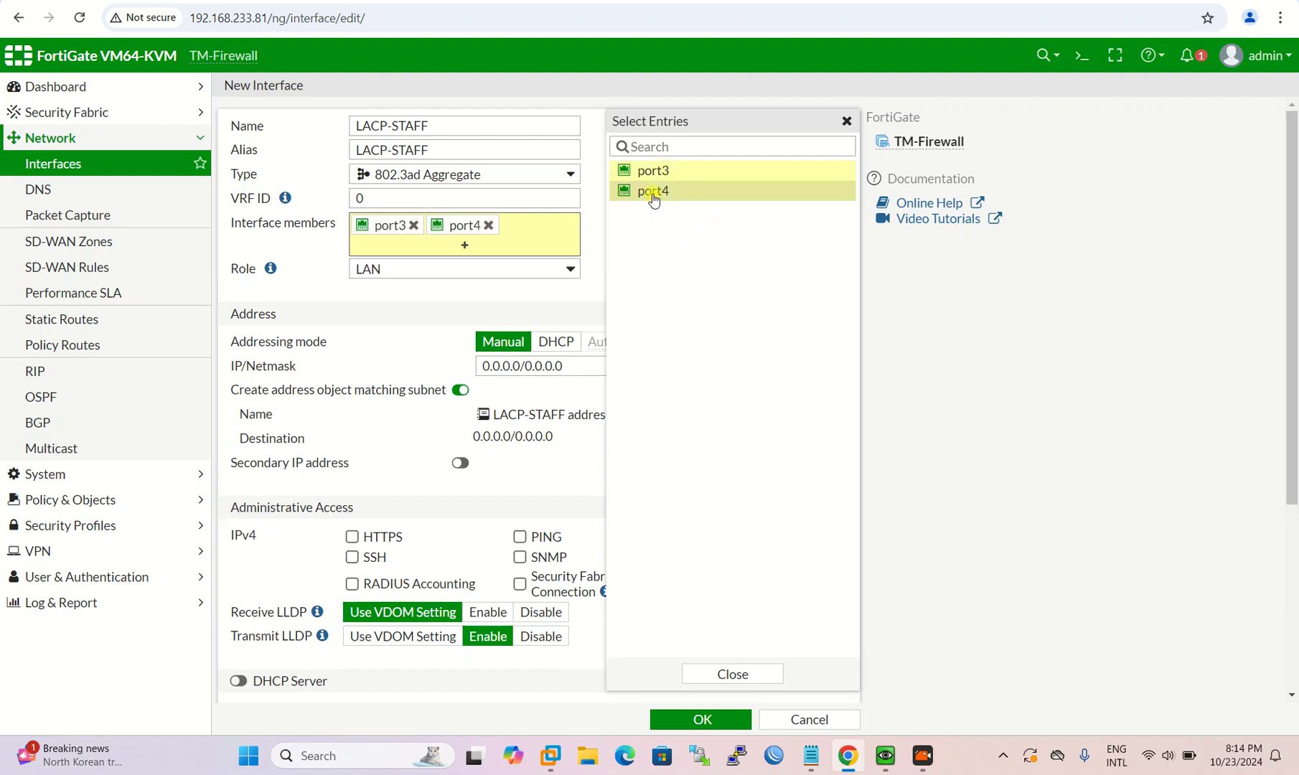
pyautogui.click(590, 236)
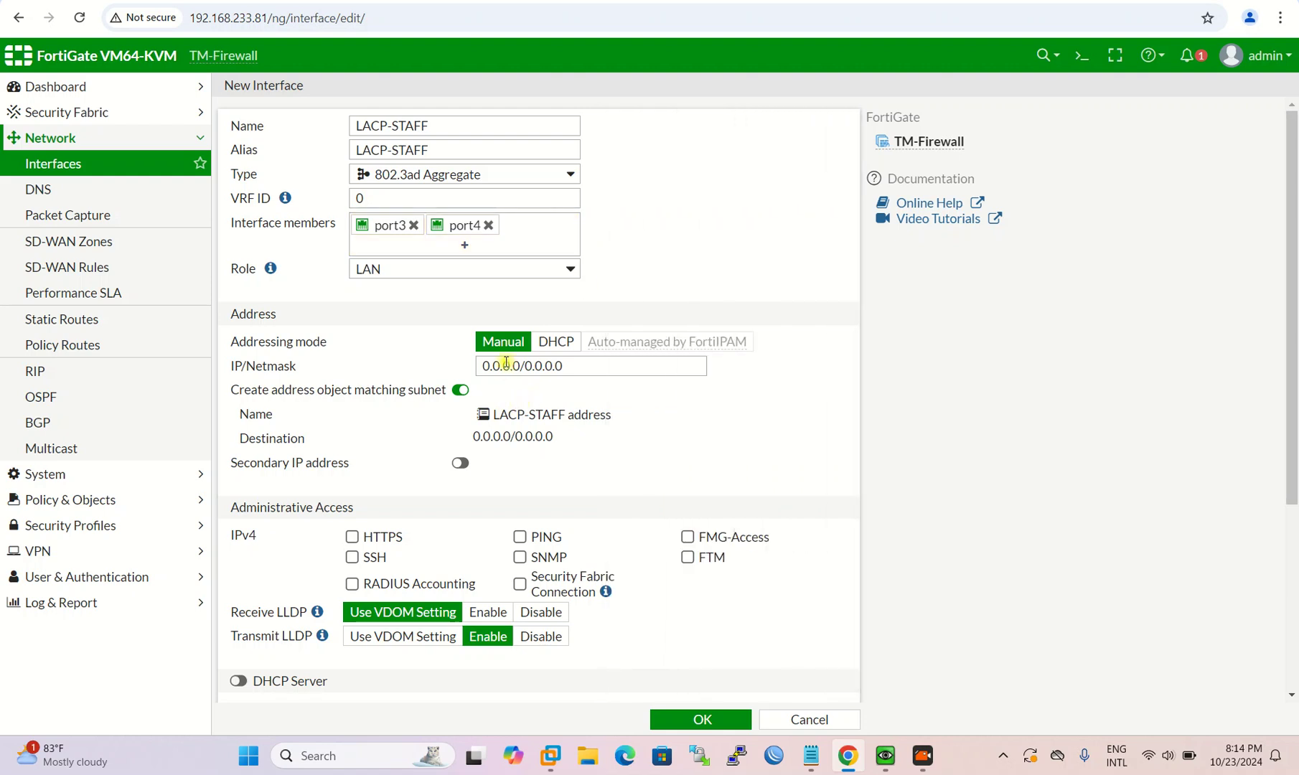
# Keep LAN as the interface role
pyautogui.click(506, 364)
pyautogui.click(456, 270)
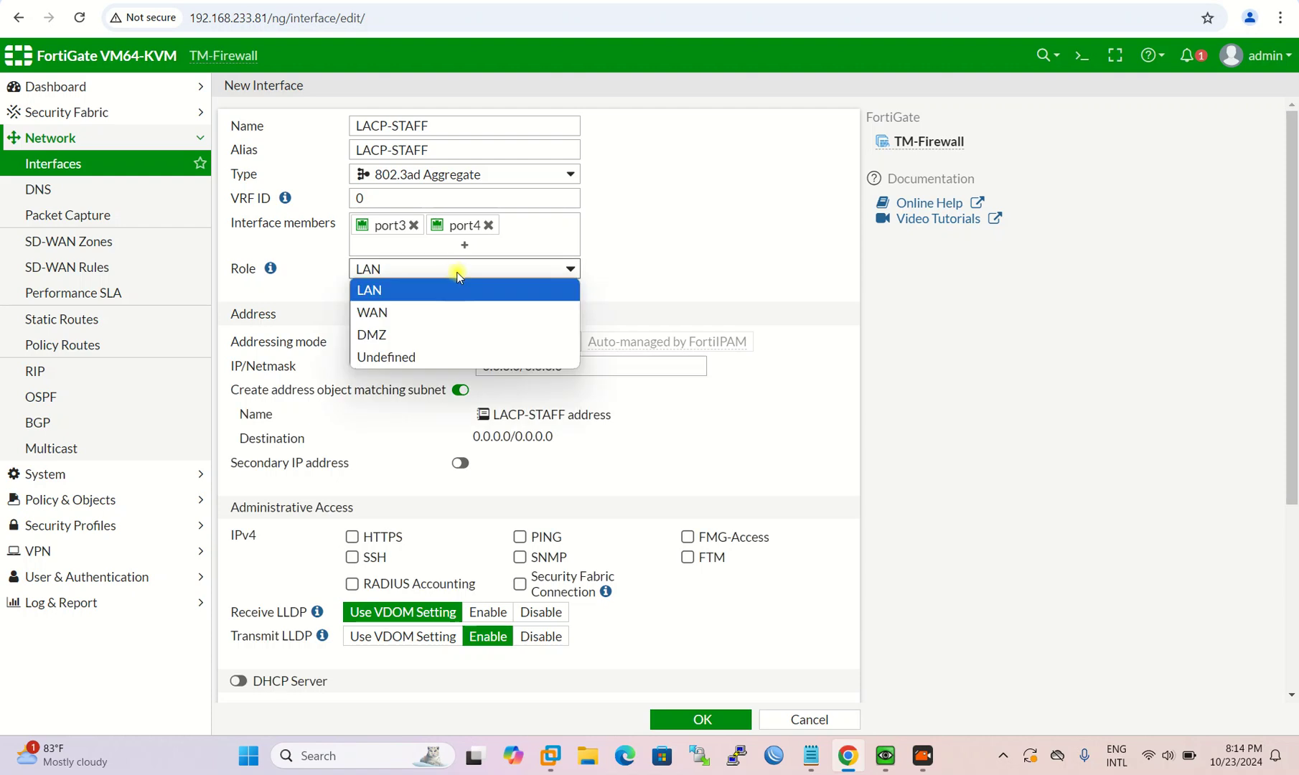
pyautogui.click(423, 288)
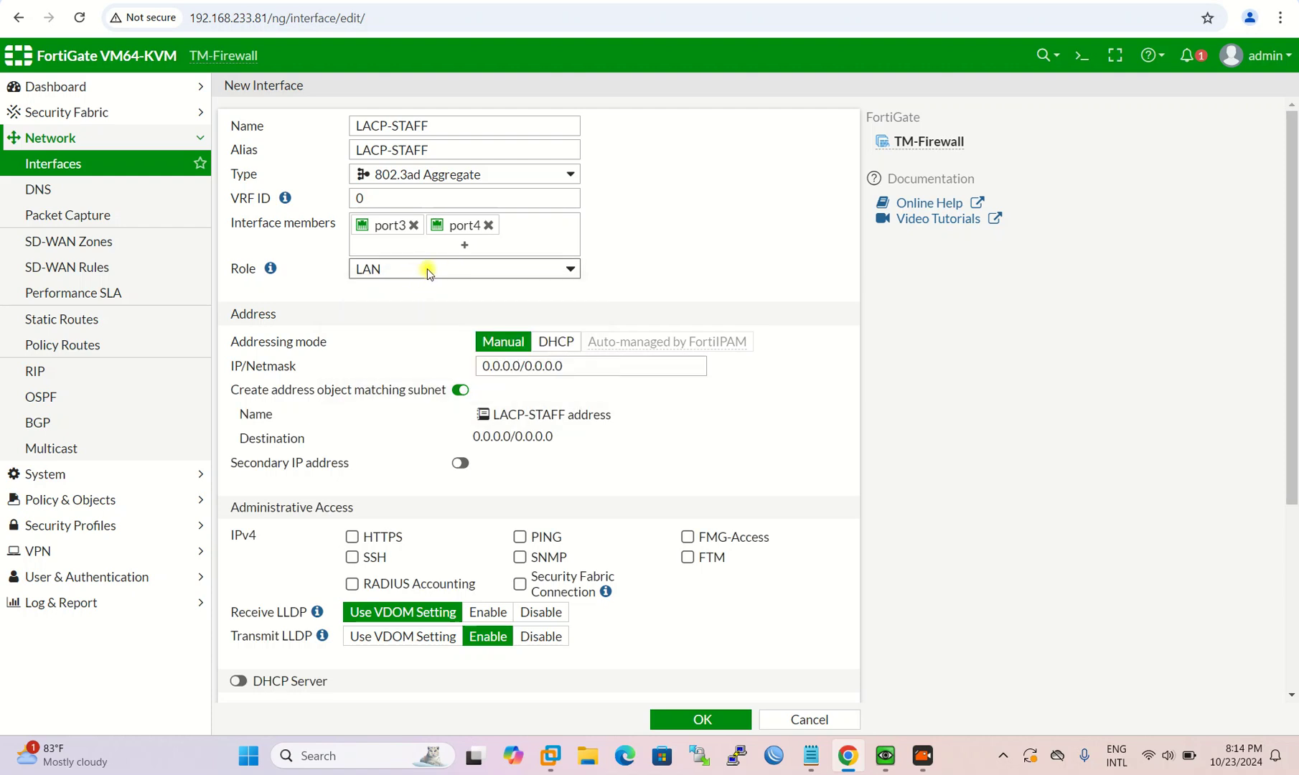
# Replace the 0.0.0.0/0.0.0.0 IP/Netmask with a first 192.168.100.1 entry
pyautogui.scroll(-1, 427, 268)
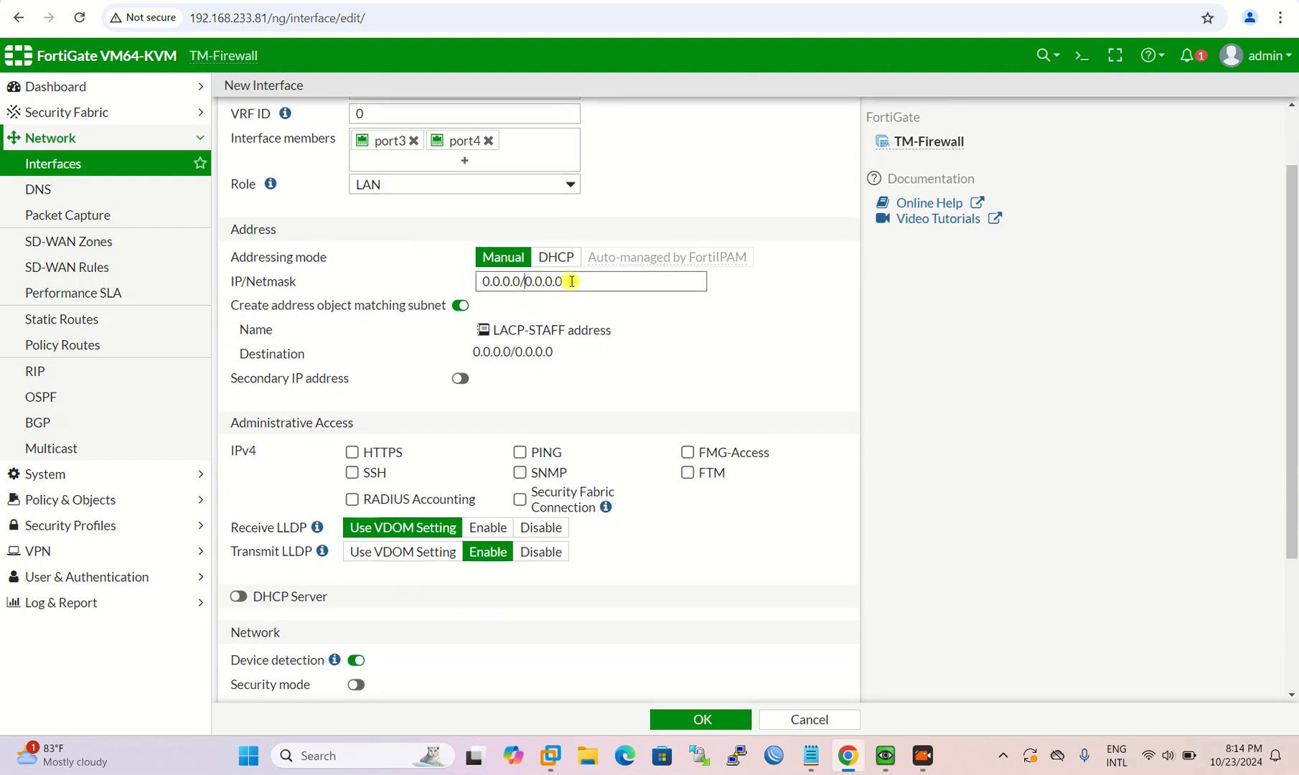
pyautogui.click(518, 281)
pyautogui.moveTo(572, 282); pyautogui.dragTo(393, 285)
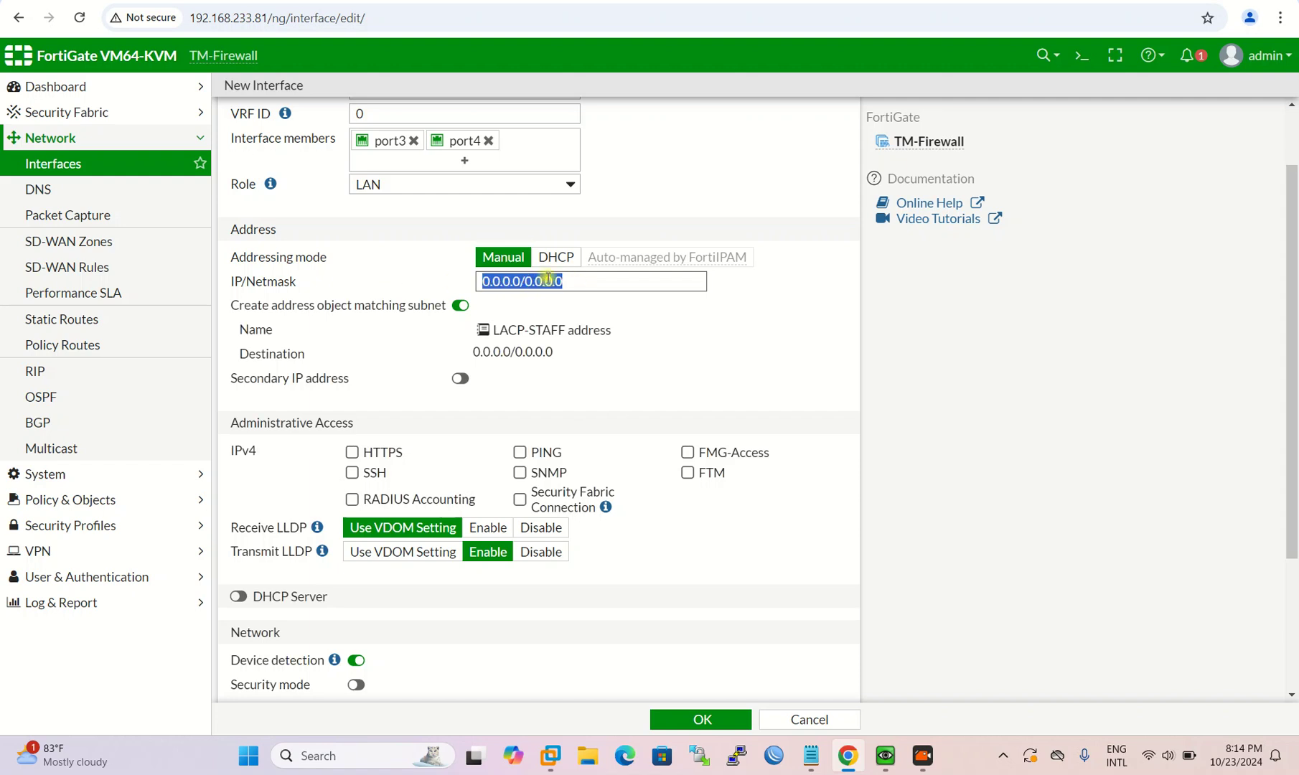
pyautogui.write('192.168')
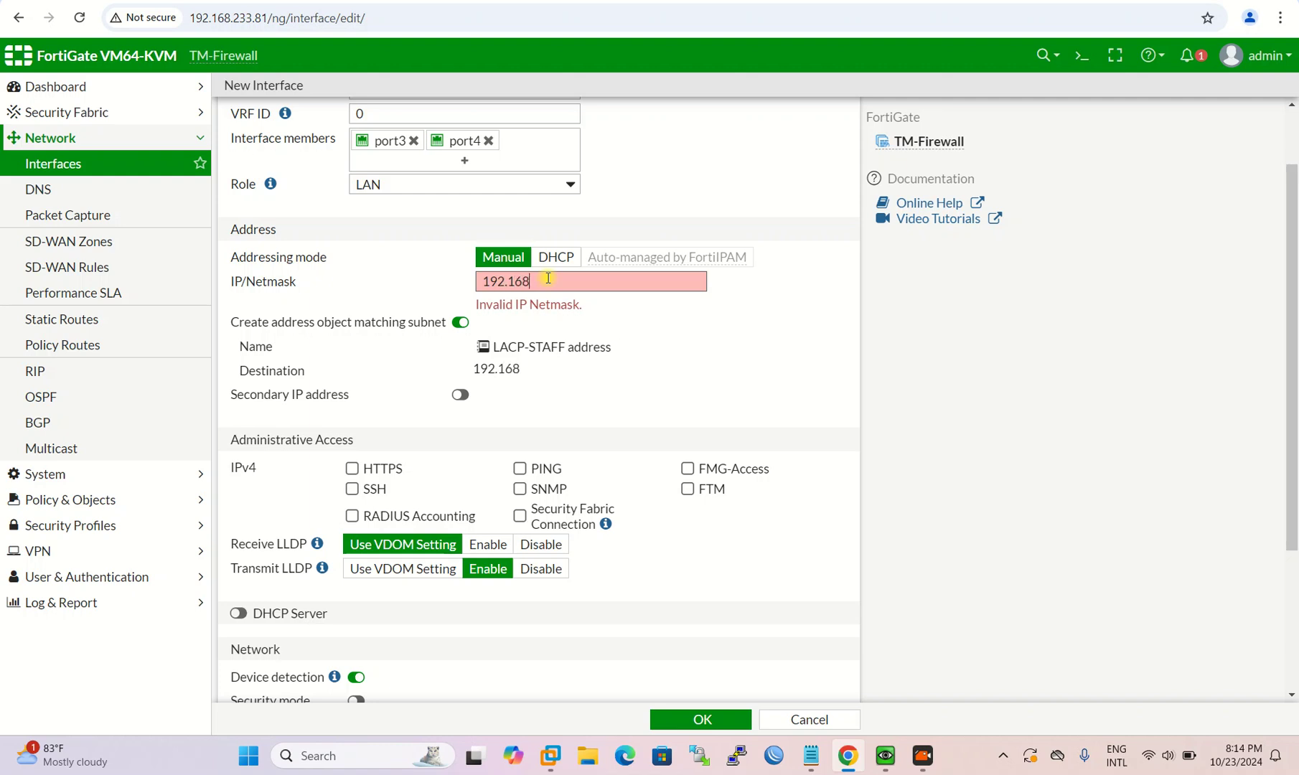
pyautogui.write('.100.1/24')
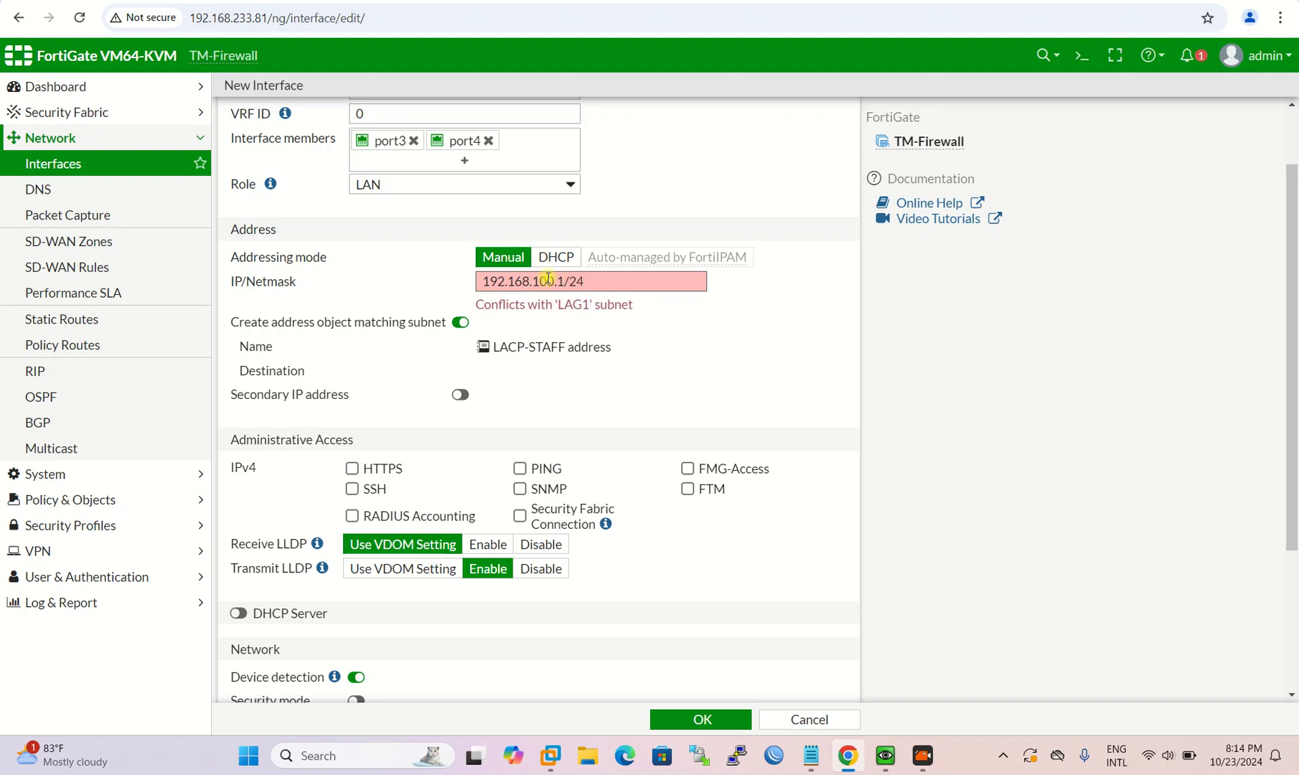
pyautogui.press('BackSpace')
pyautogui.press('BackSpace')
pyautogui.press('BackSpace')
pyautogui.write('255.')
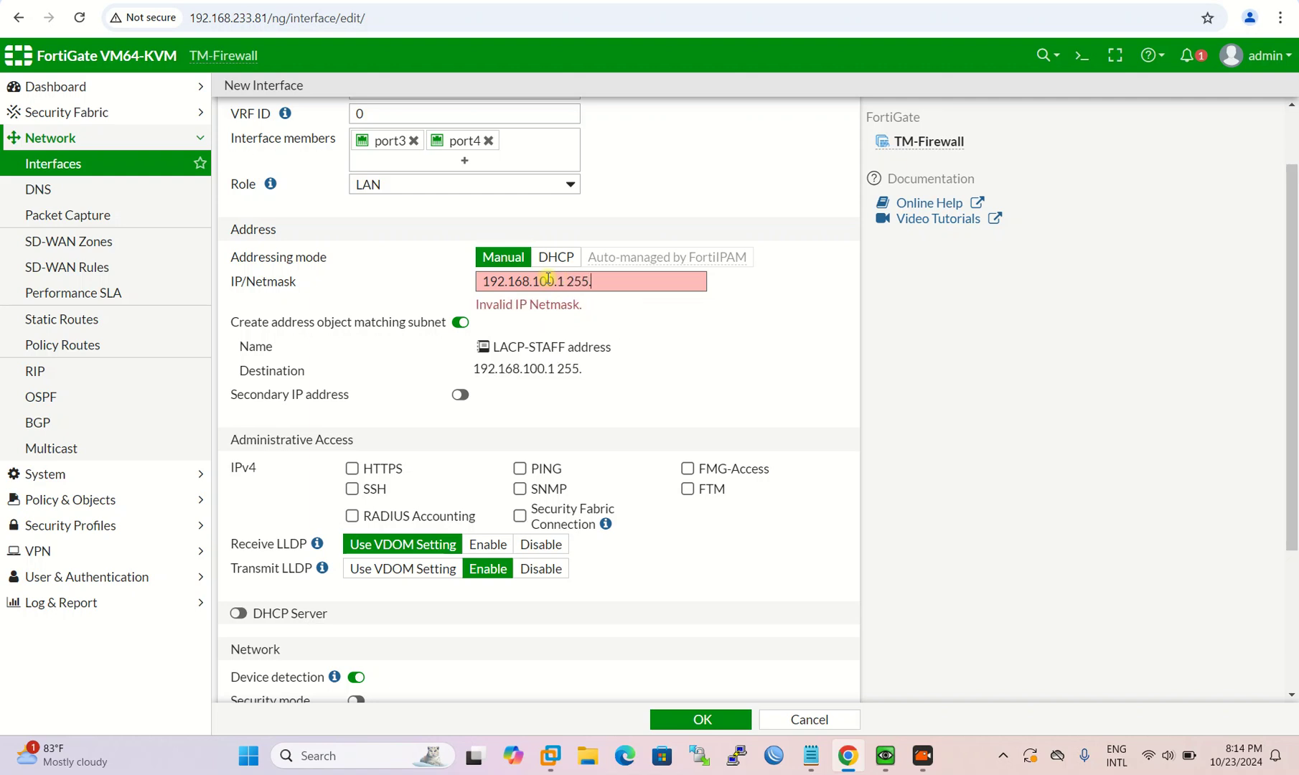
pyautogui.press('BackSpace')
pyautogui.press('BackSpace')
pyautogui.press('BackSpace')
# Correct the IP/Netmask to 192.168.20.1/24, avoiding the LAG1 subnet conflict
pyautogui.press('BackSpace')
pyautogui.write('0')
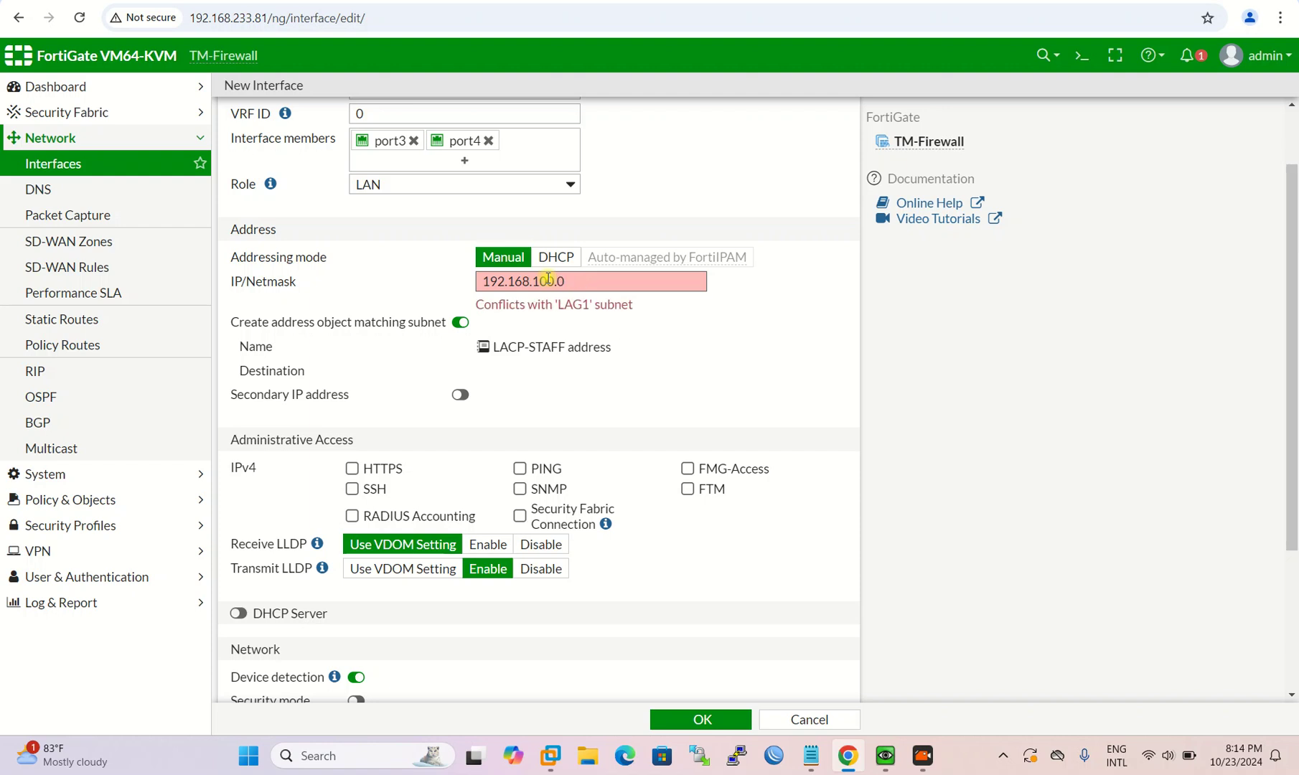
pyautogui.click(548, 281)
pyautogui.press('Delete')
pyautogui.write('0')
pyautogui.press('BackSpace')
pyautogui.press('BackSpace')
pyautogui.press('BackSpace')
pyautogui.press('BackSpace')
pyautogui.press('BackSpace')
pyautogui.press('BackSpace')
pyautogui.press('BackSpace')
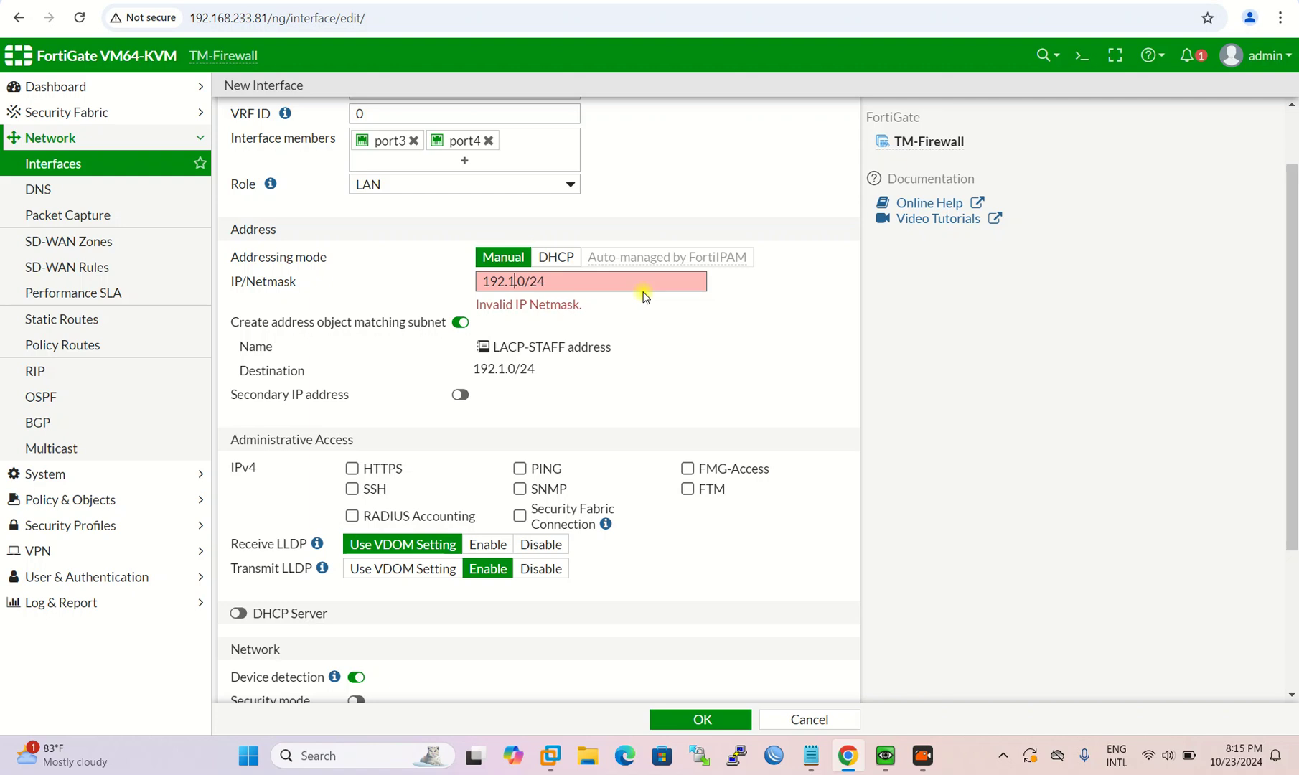
pyautogui.write('192')
pyautogui.press('BackSpace')
pyautogui.press('BackSpace')
pyautogui.press('BackSpace')
pyautogui.write('68.20')
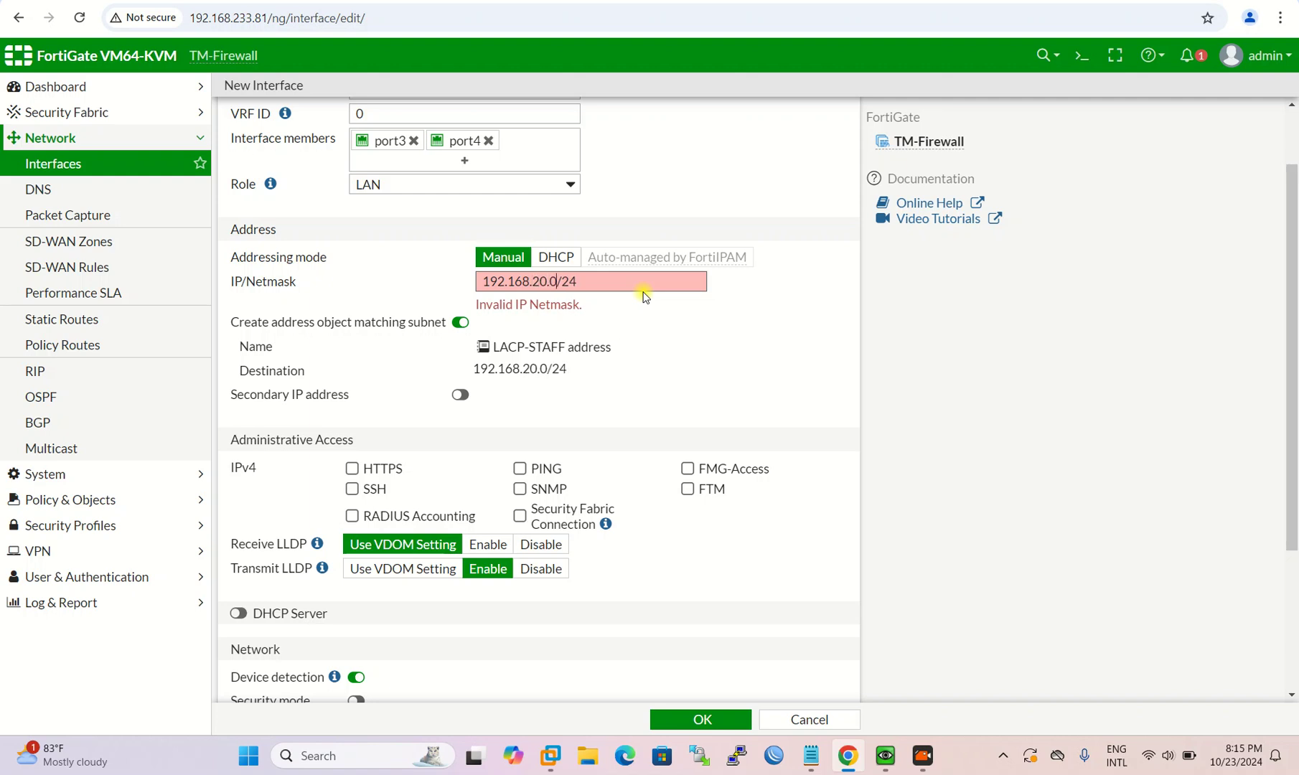
pyautogui.press('BackSpace')
pyautogui.write('1')
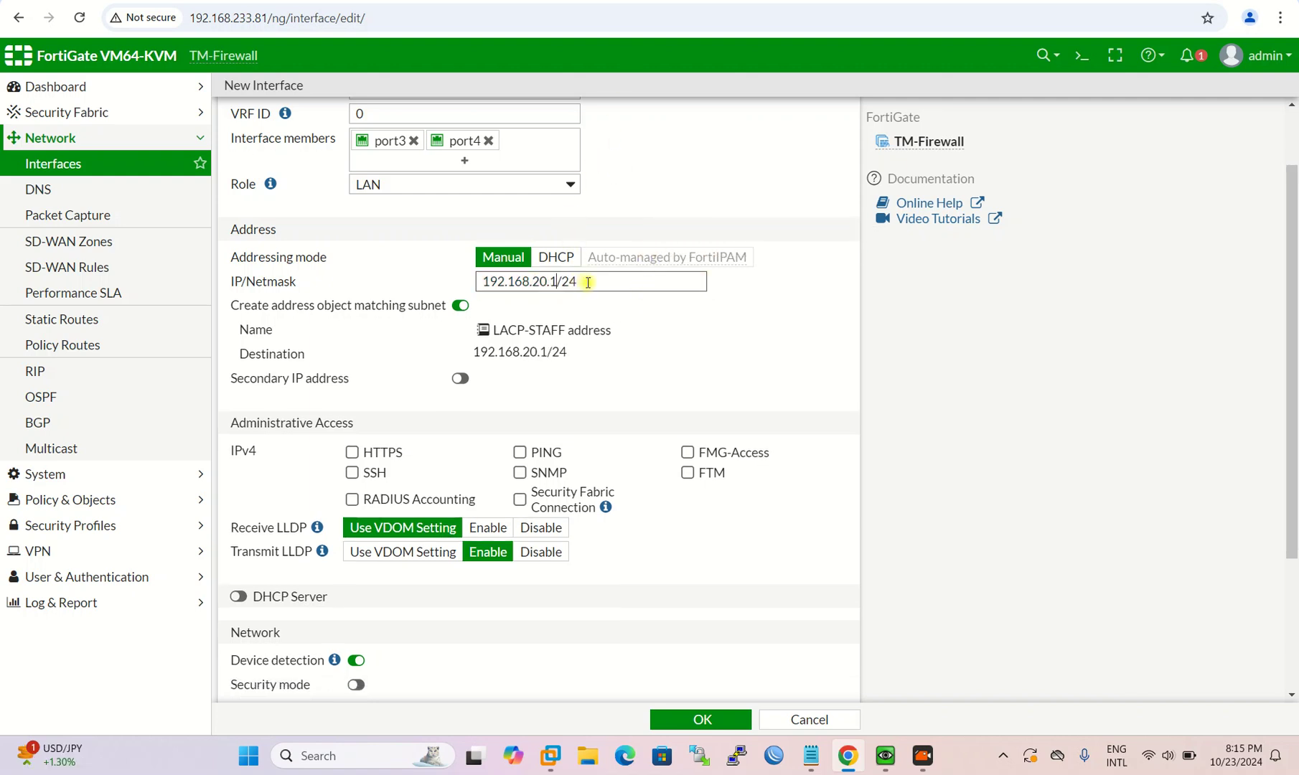
pyautogui.hotkey('ctrl', 'a')
pyautogui.click(702, 193)
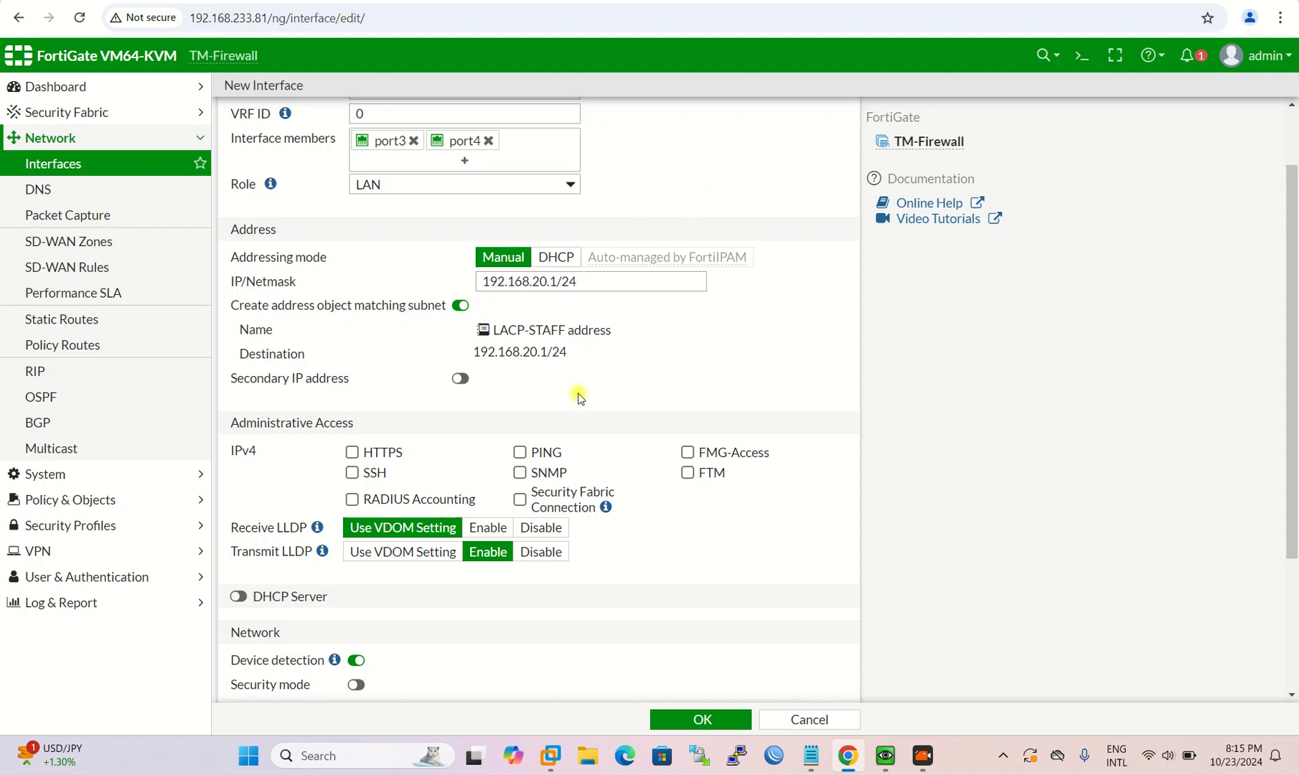
pyautogui.tripleClick(594, 280)
# Enable the DHCP server with its address range starting at 192.168.20.100
pyautogui.scroll(-1, 560, 466)
pyautogui.scroll(-2, 445, 495)
pyautogui.scroll(2, 406, 458)
pyautogui.click(277, 599)
pyautogui.click(277, 600)
pyautogui.scroll(-3, 302, 567)
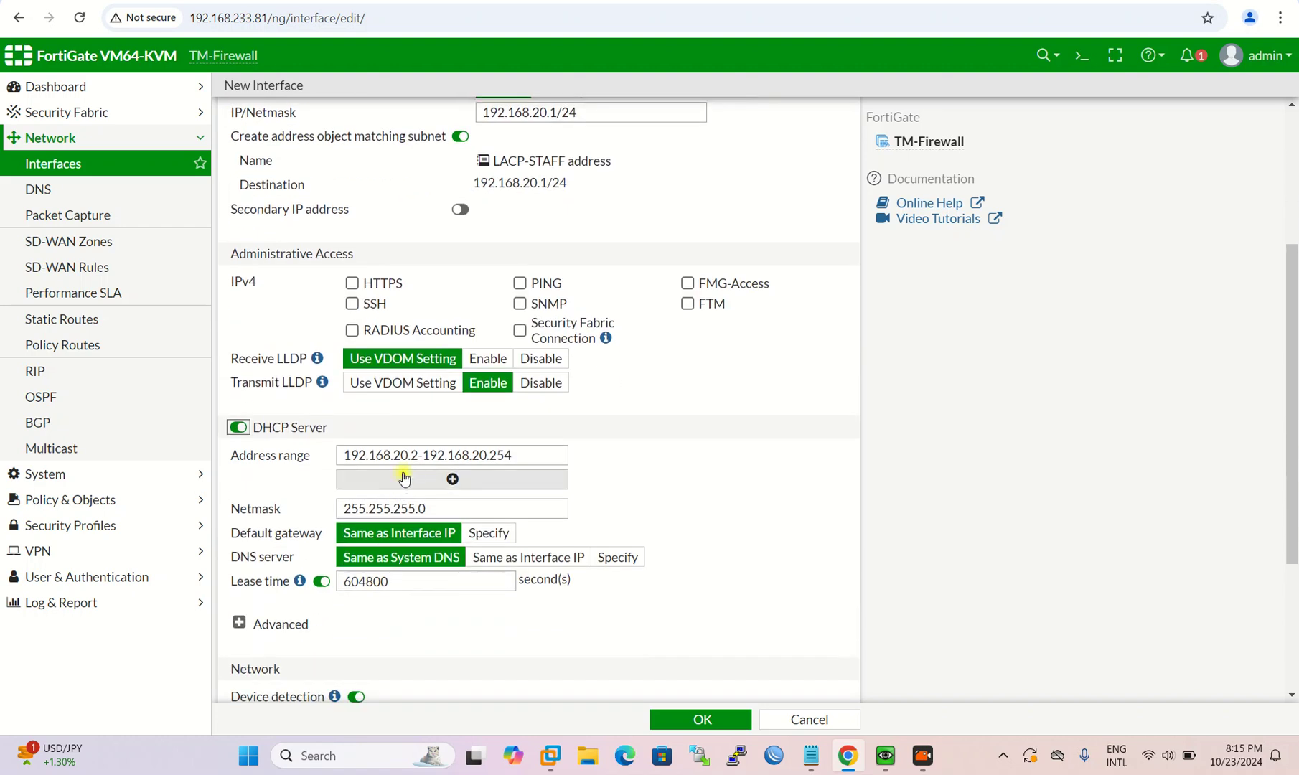
pyautogui.click(419, 456)
pyautogui.press('BackSpace')
pyautogui.write('.100')
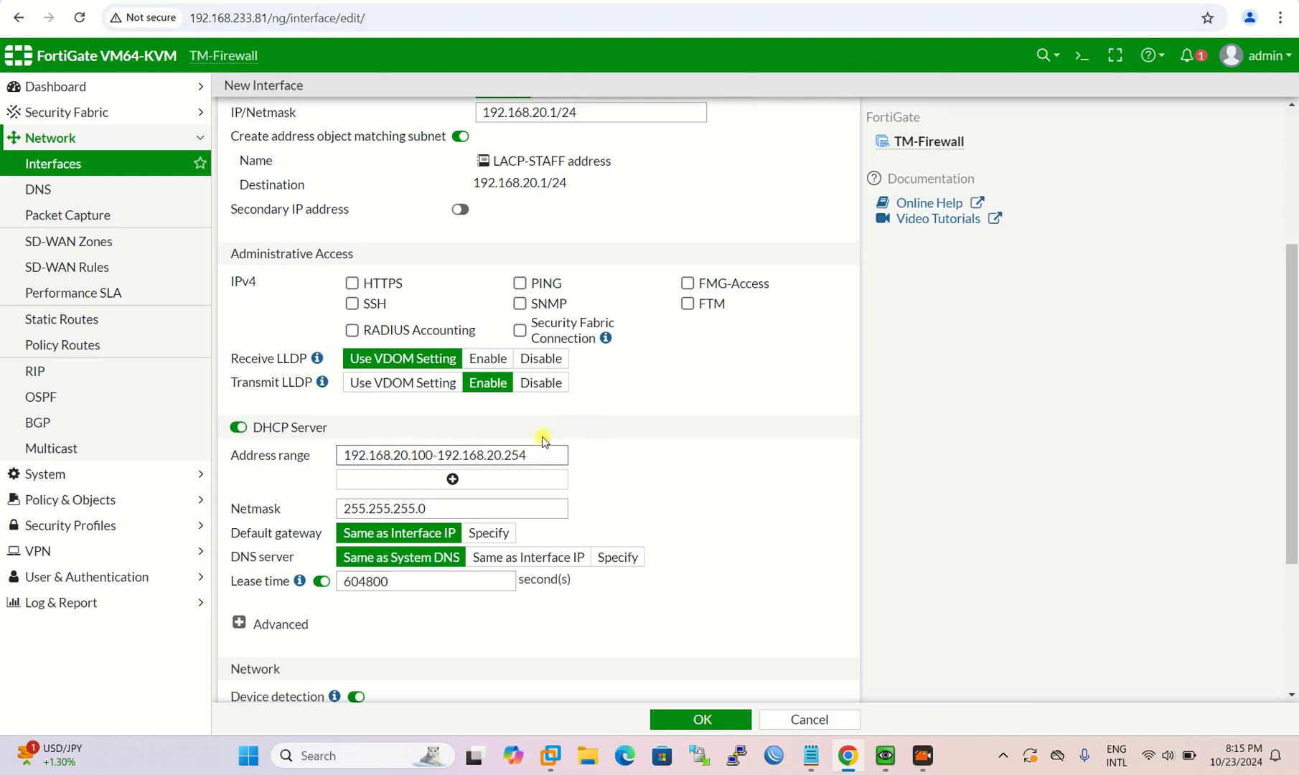
pyautogui.moveTo(520, 458); pyautogui.dragTo(504, 457)
pyautogui.scroll(-1, 590, 491)
pyautogui.click(687, 322)
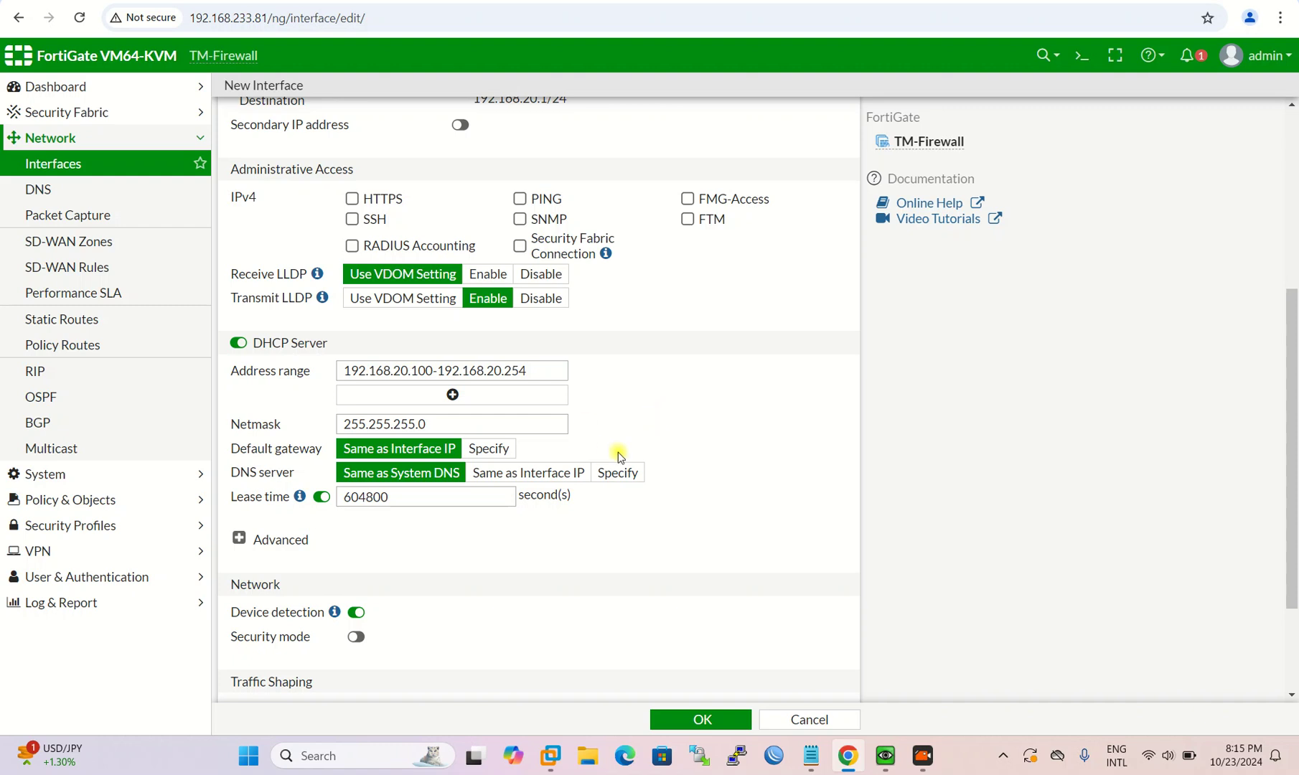
# Keep DHCP default gateway as the interface IP and DNS as the system DNS
pyautogui.scroll(-1, 618, 455)
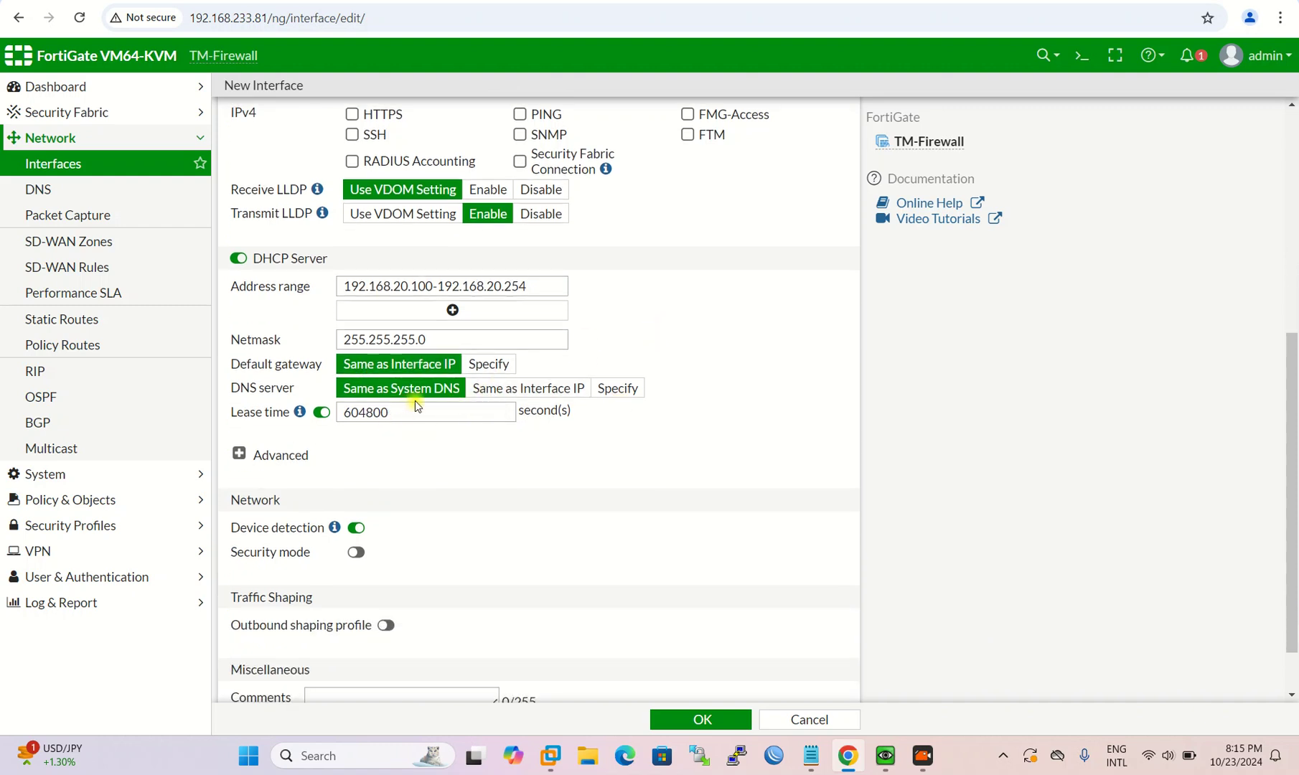
pyautogui.click(489, 365)
pyautogui.moveTo(617, 363); pyautogui.dragTo(435, 362)
pyautogui.click(433, 364)
pyautogui.click(617, 387)
pyautogui.moveTo(338, 410); pyautogui.dragTo(387, 407)
pyautogui.click(367, 389)
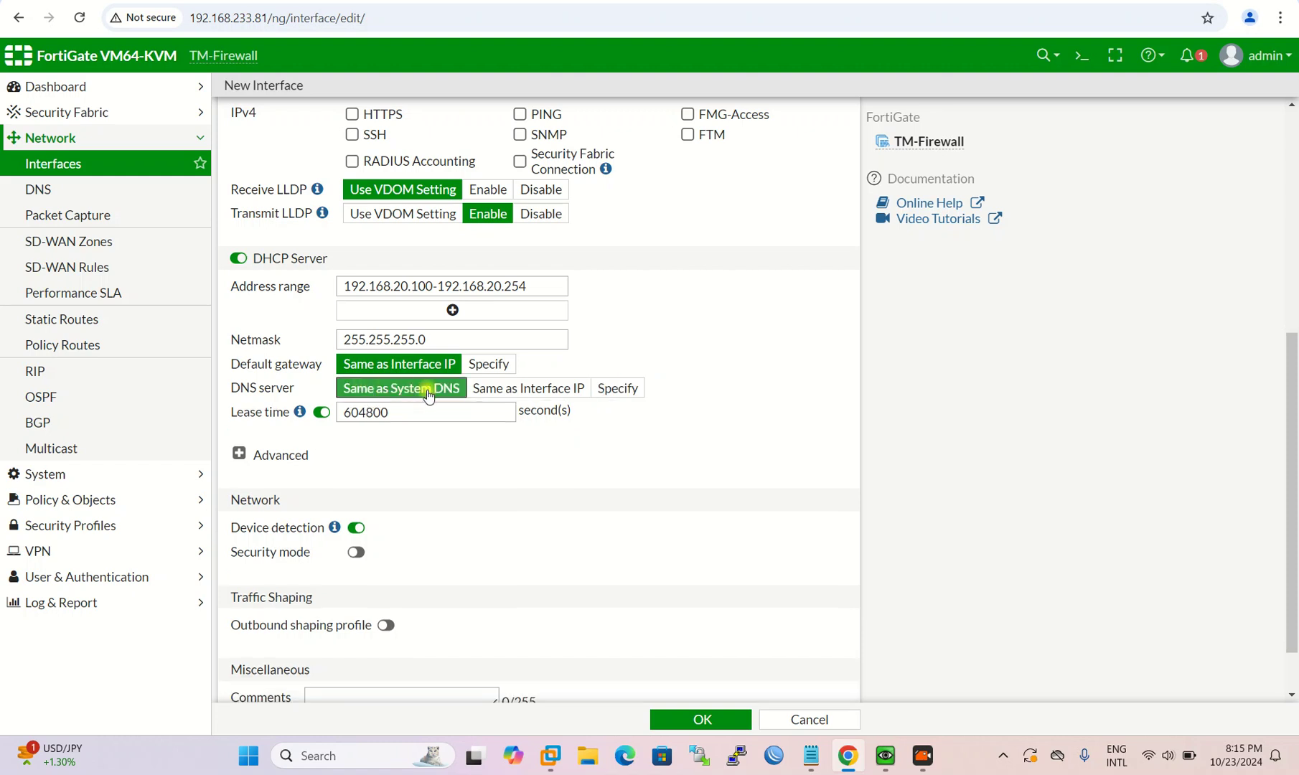
# Allow HTTPS, PING and FMG-Access, keep Status Enabled, and save the interface
pyautogui.scroll(4, 427, 391)
pyautogui.click(352, 367)
pyautogui.click(520, 367)
pyautogui.click(687, 367)
pyautogui.scroll(1, 488, 459)
pyautogui.scroll(-5, 441, 473)
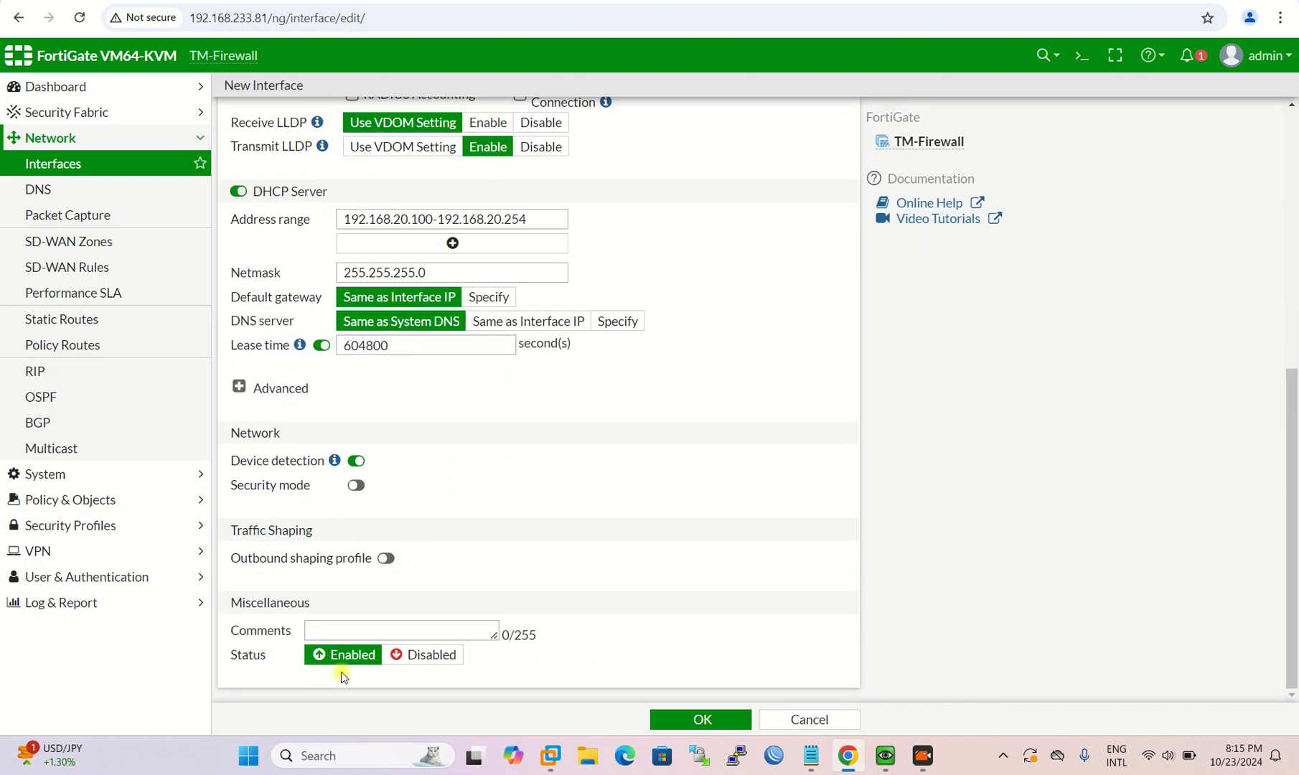
pyautogui.click(310, 652)
pyautogui.click(681, 720)
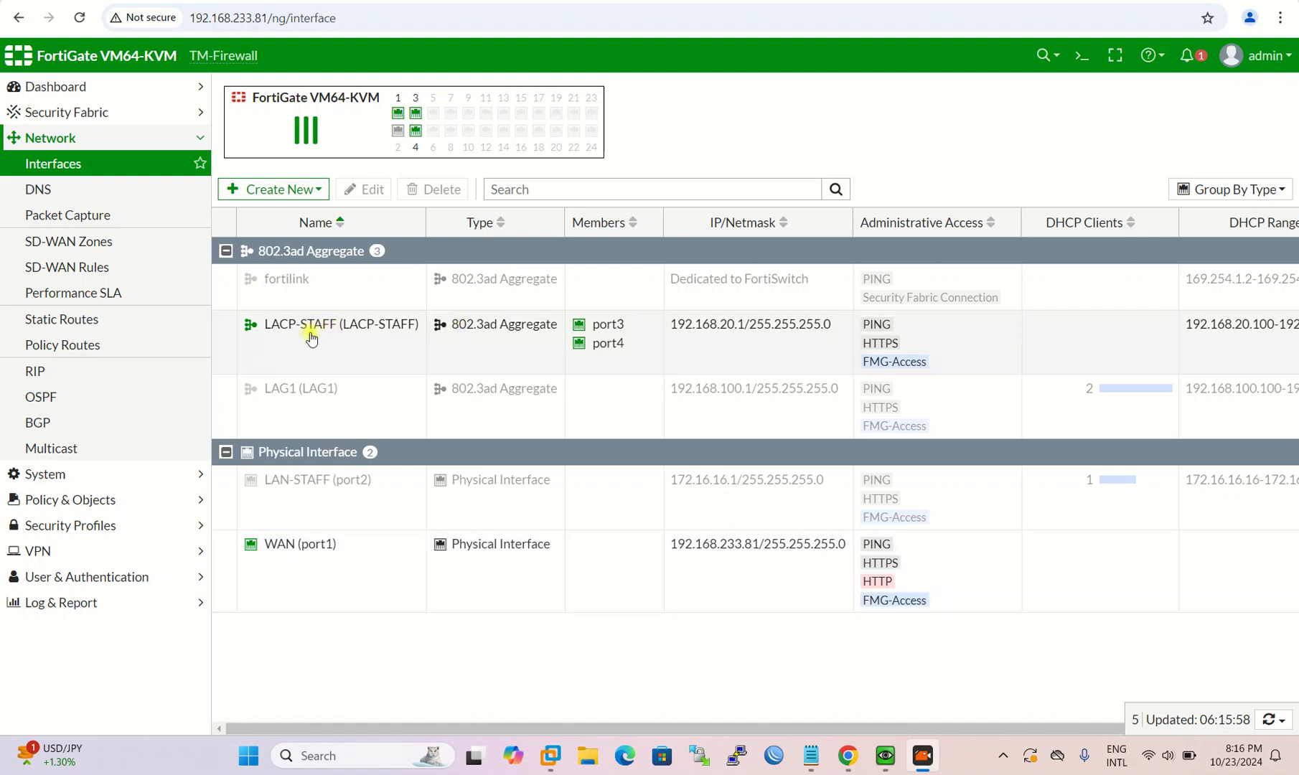
# Open the FortiGate node's console from the EVE-NG lab topology
pyautogui.moveTo(250, 331)
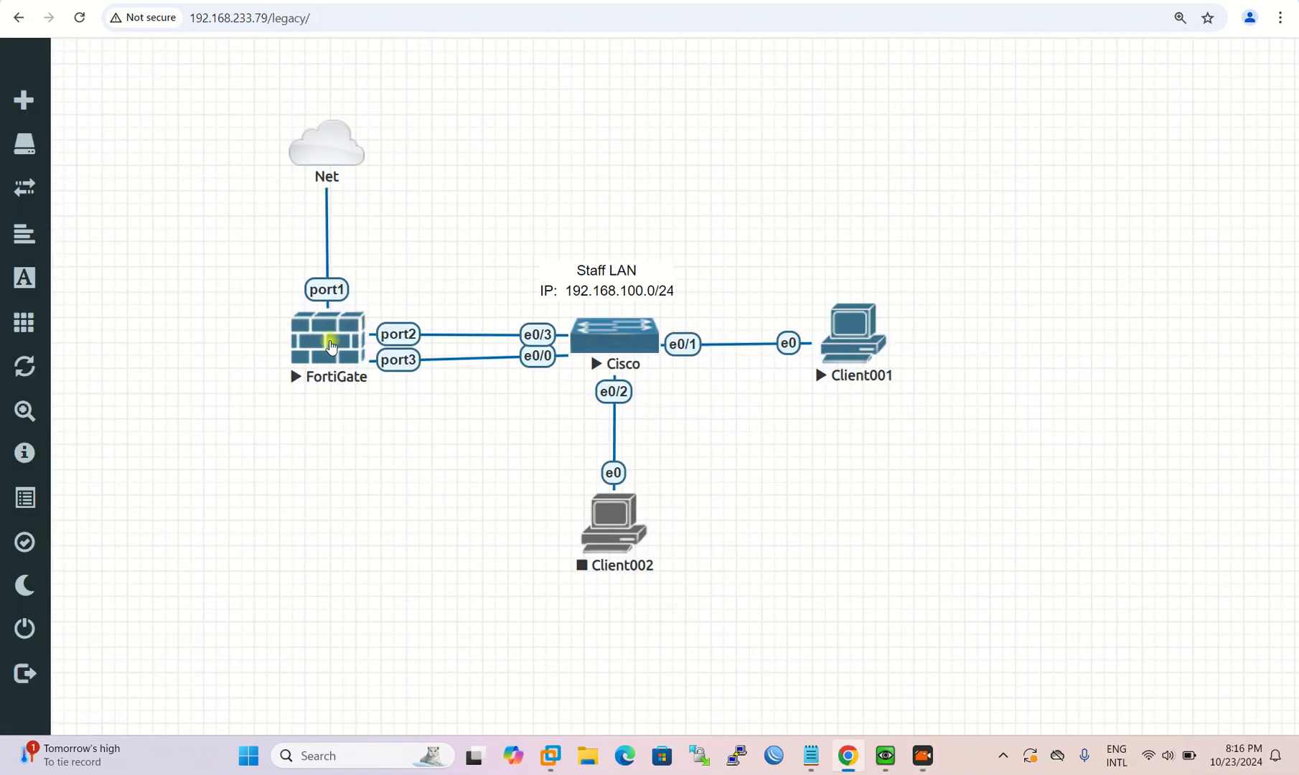
pyautogui.click(331, 348)
# Launch and log in to the FortiGate console, then enter diagnose netlink aggregate list
pyautogui.click(653, 142)
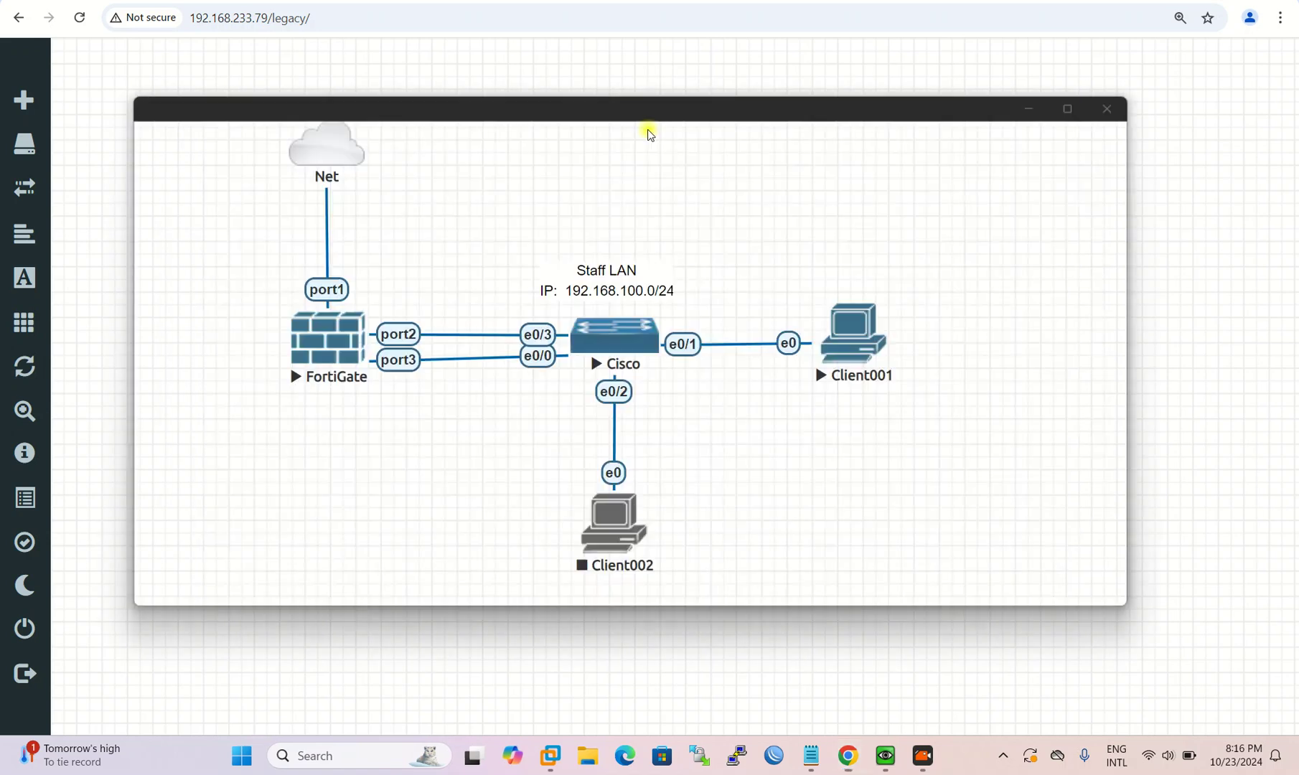
pyautogui.moveTo(609, 213); pyautogui.dragTo(812, 136)
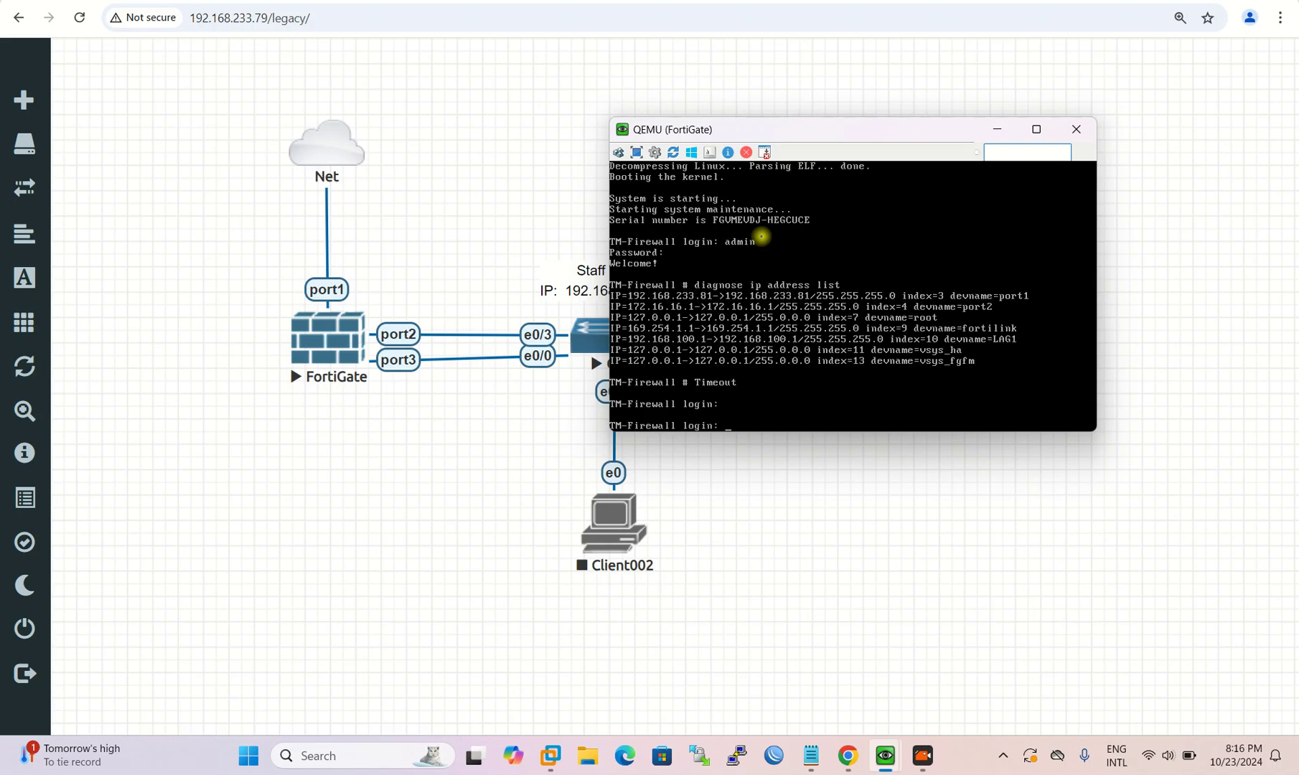
pyautogui.write('dmin')
pyautogui.press('Return')
pyautogui.press('Return')
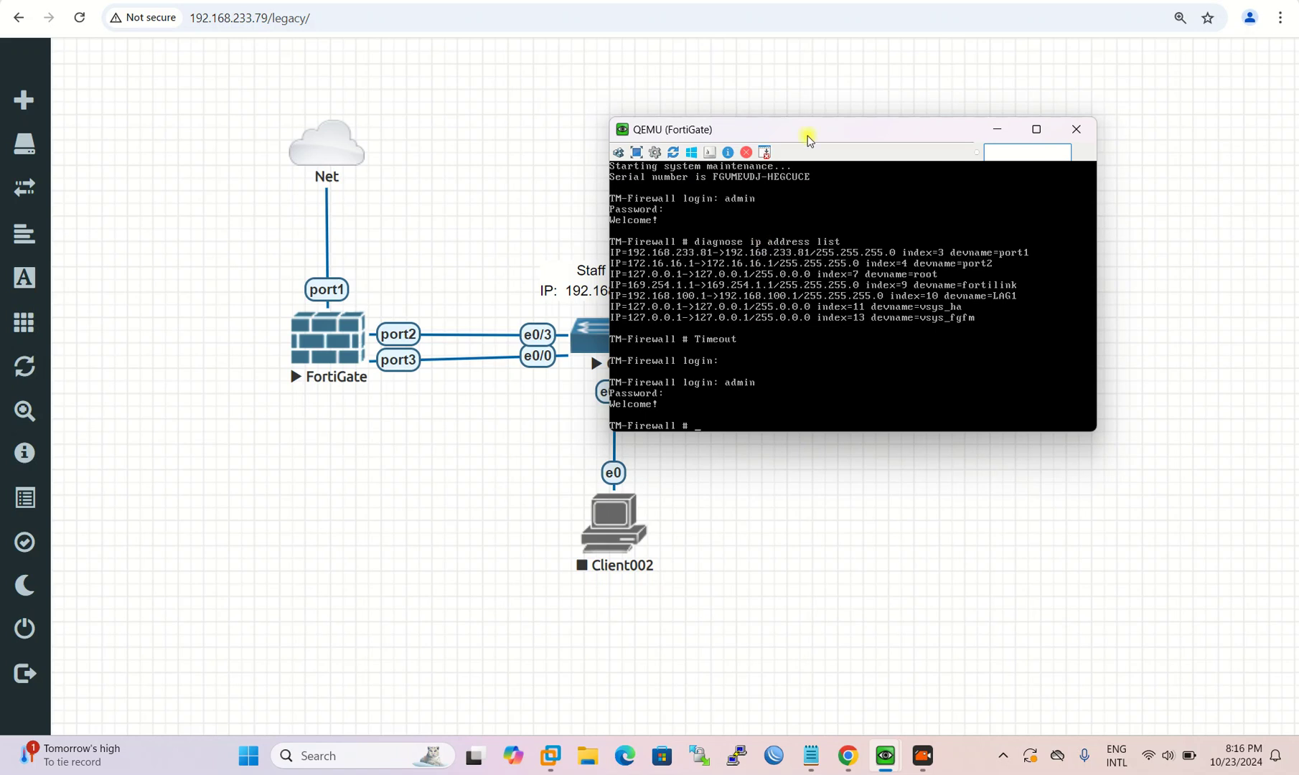
pyautogui.moveTo(810, 130); pyautogui.dragTo(689, 50)
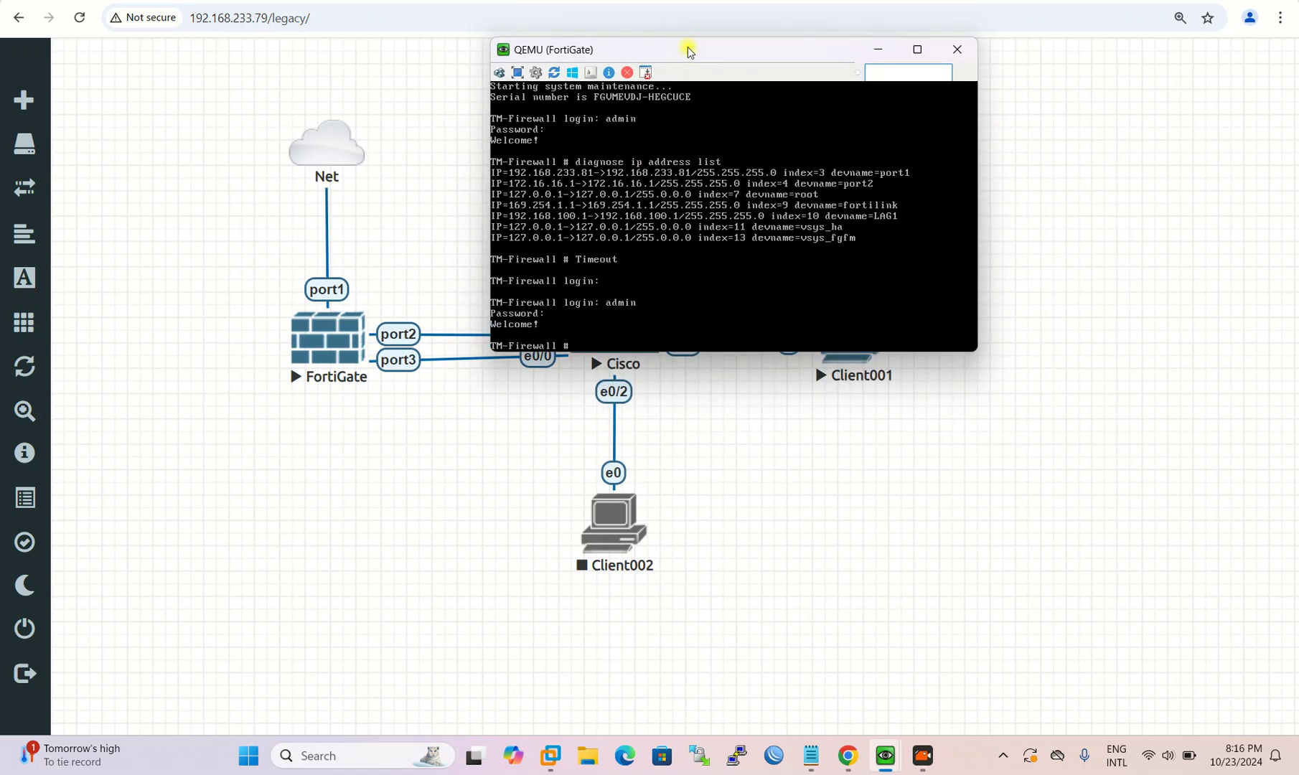
pyautogui.moveTo(689, 50); pyautogui.dragTo(719, 56)
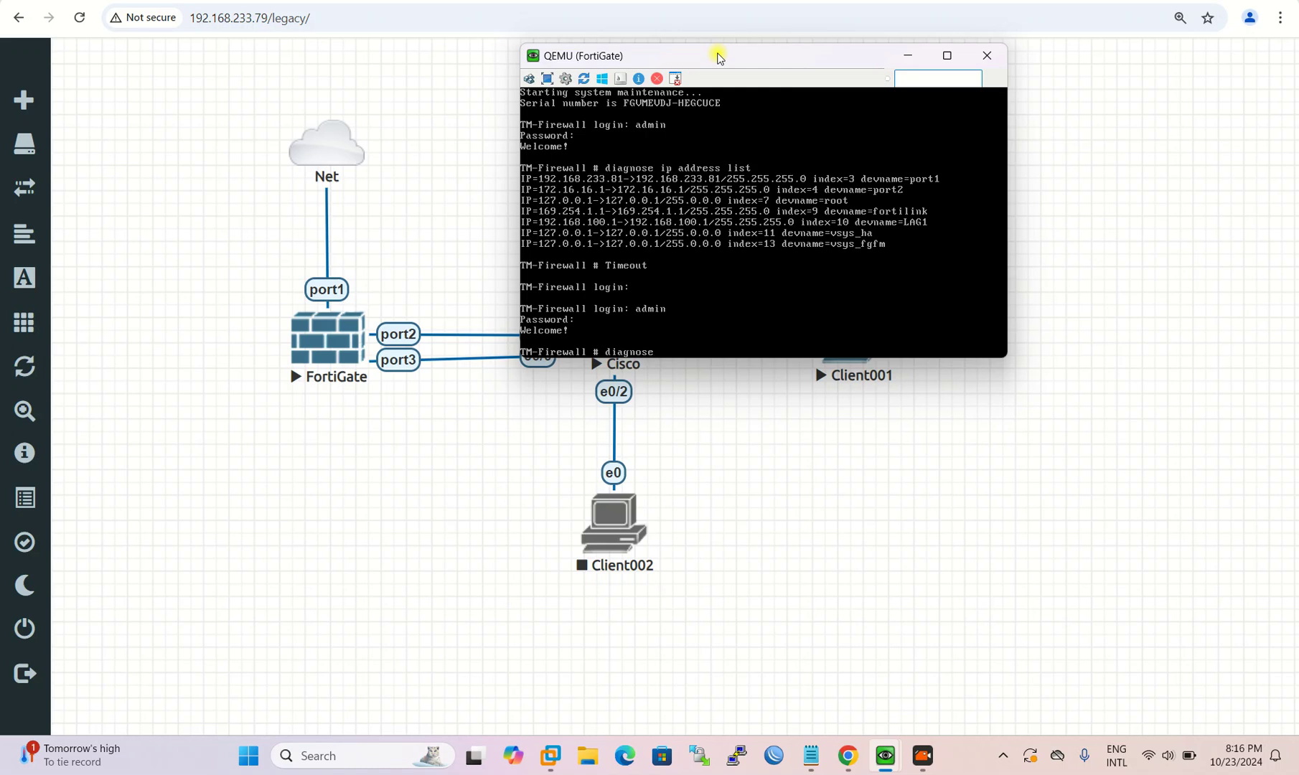
pyautogui.write('netlink aggregate list')
# Run the aggregate list diagnostic, then edit LACP-STAFF under config system interface
pyautogui.press('Return')
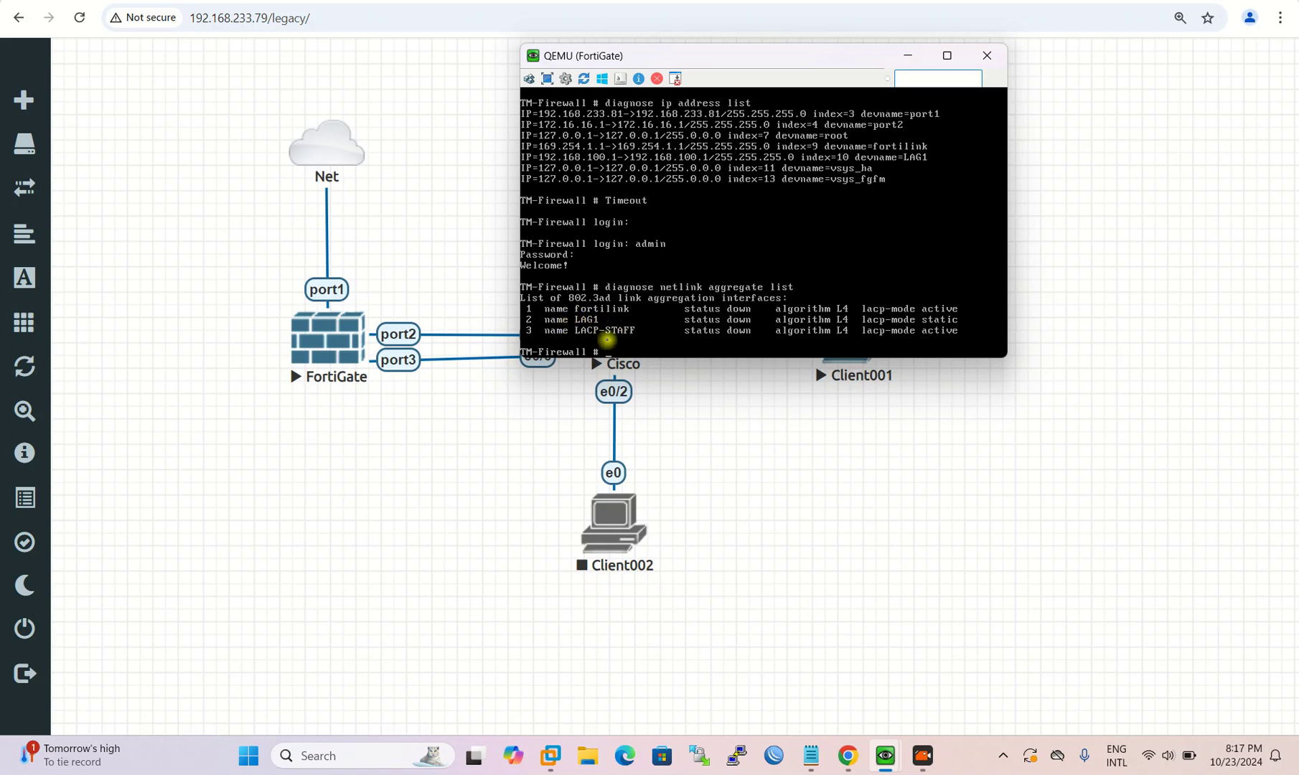
pyautogui.write('config system int')
pyautogui.press('Tab')
pyautogui.press('Return')
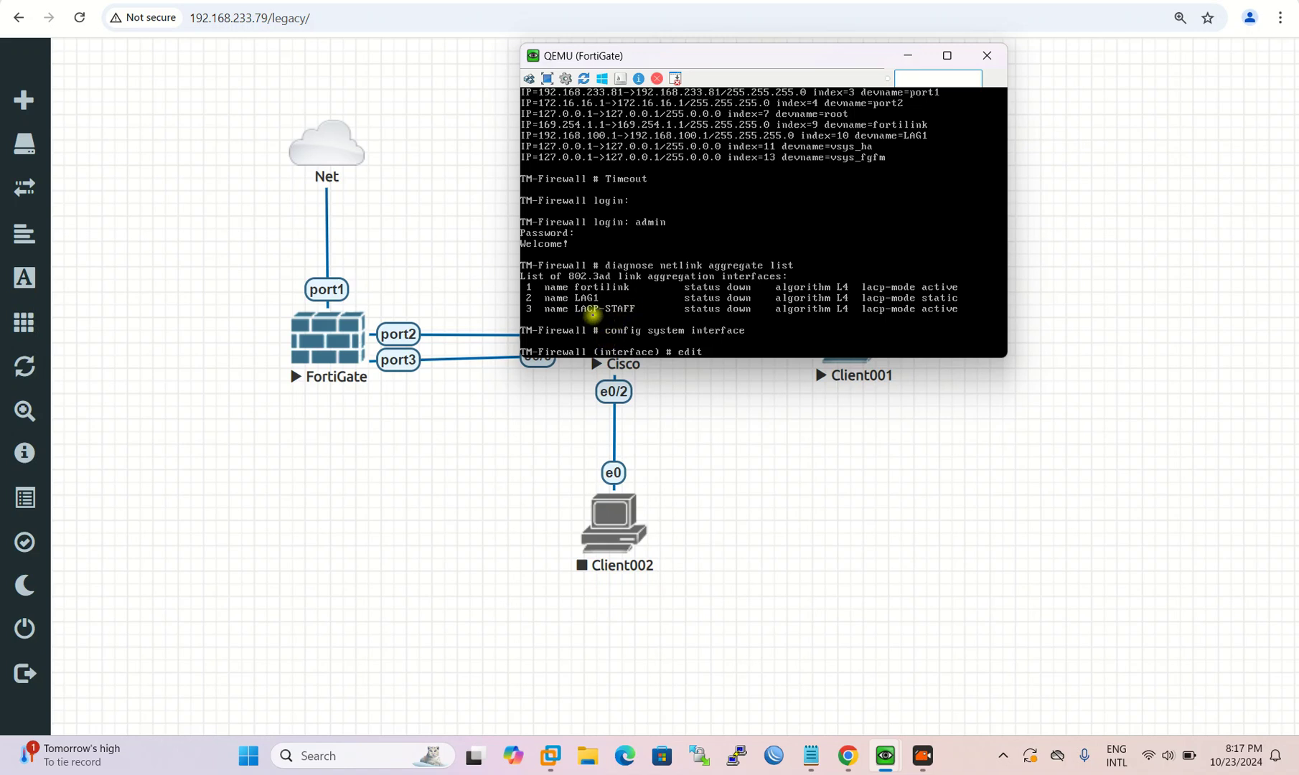
pyautogui.write('edit LACP')
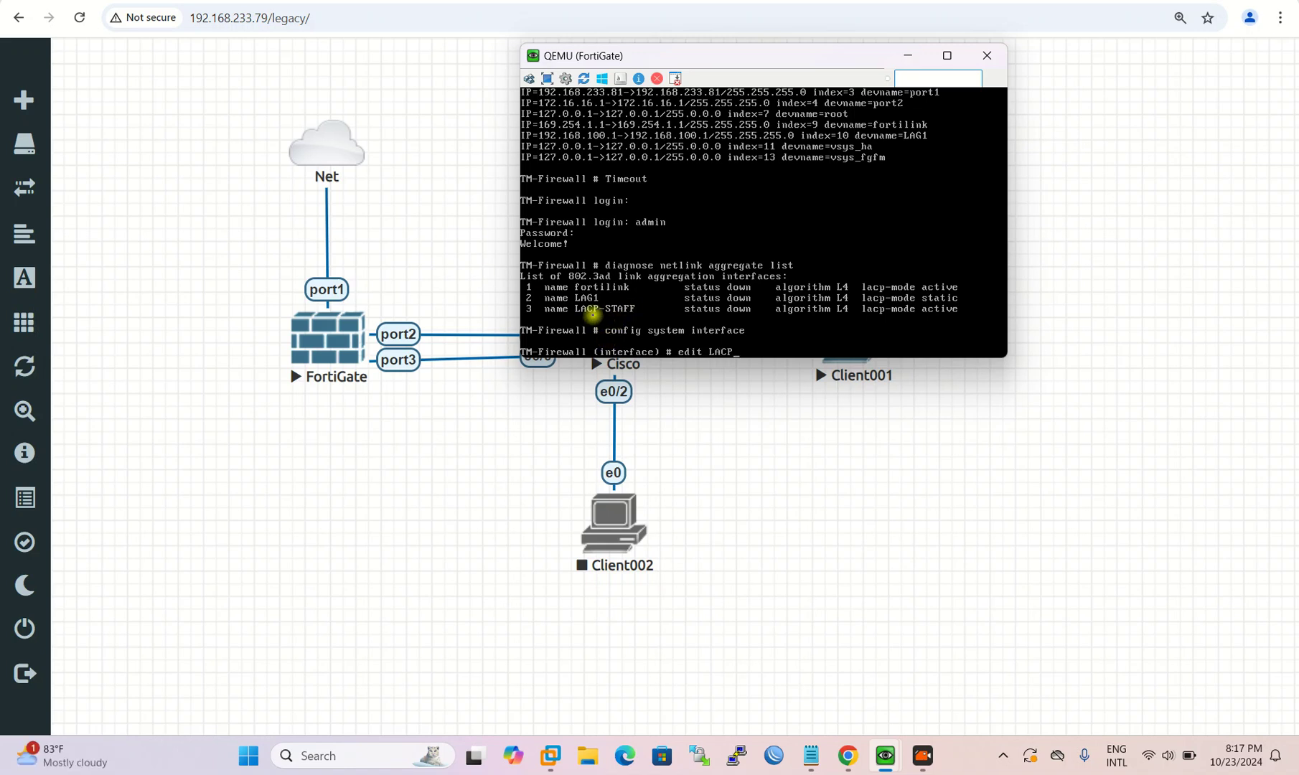
pyautogui.write('-STAFF')
pyautogui.press('Return')
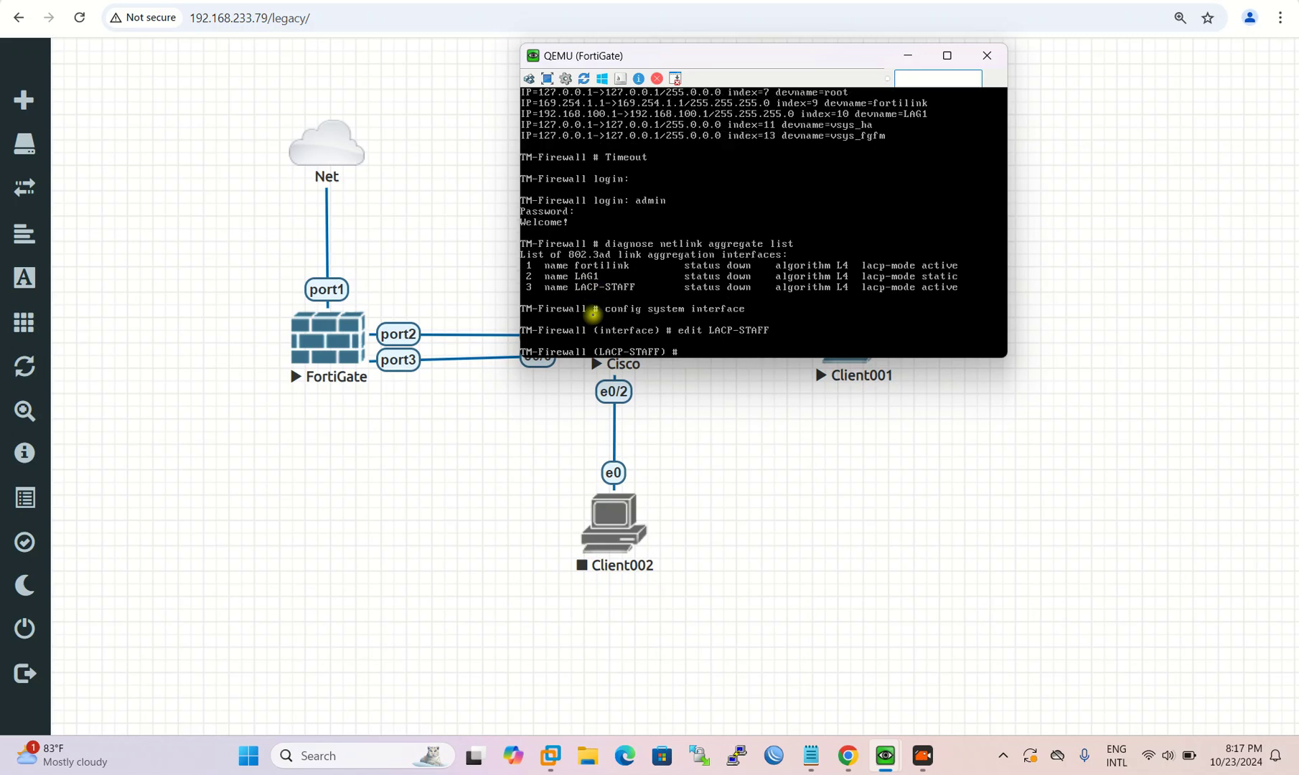
# Show LACP-STAFF's full configuration and page through the entire listing
pyautogui.write('show full')
pyautogui.press('Tab')
pyautogui.press('Return')
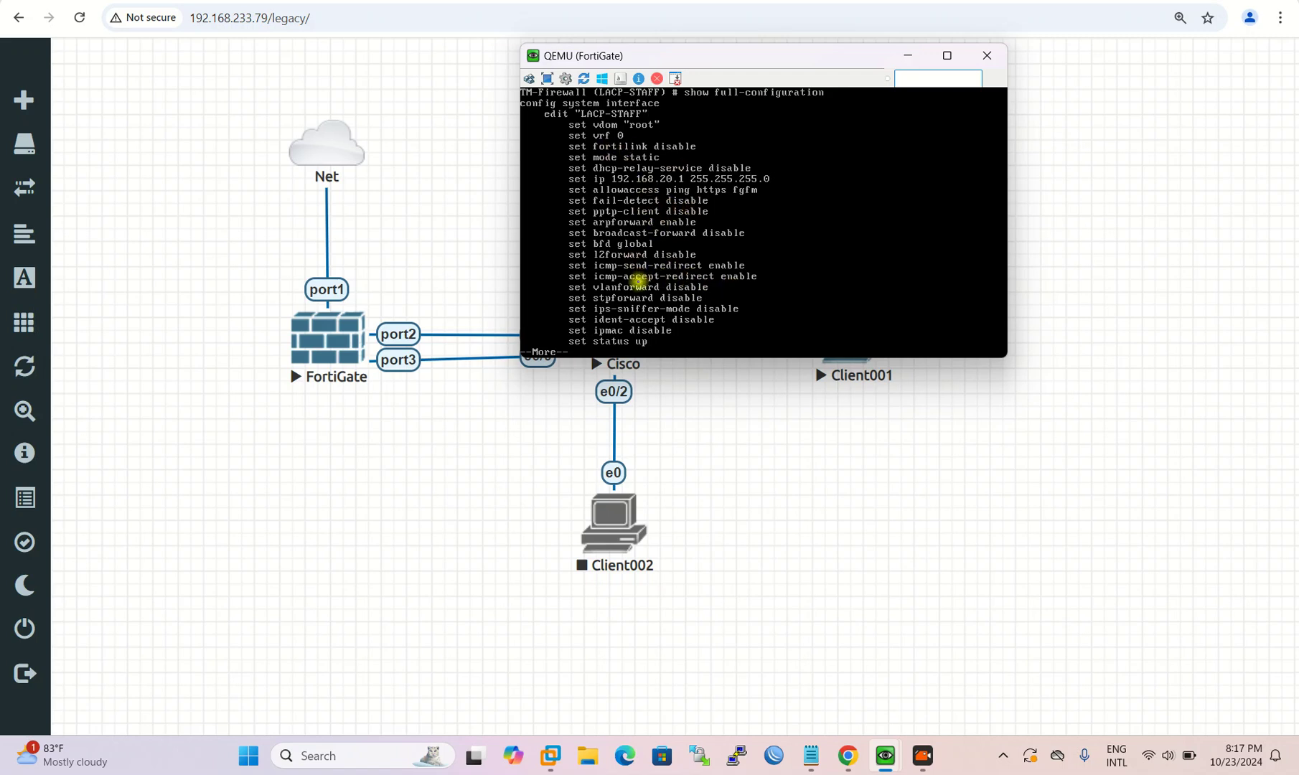
pyautogui.press('Return')
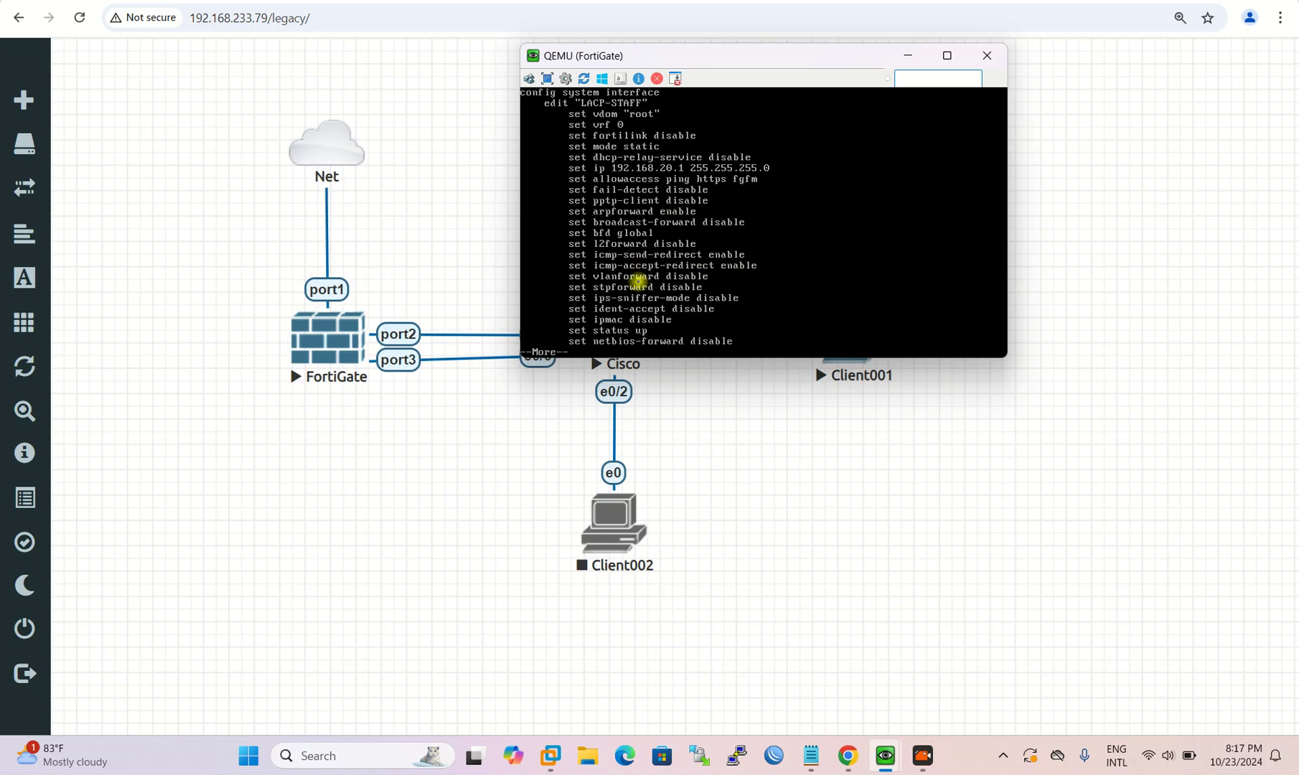
pyautogui.press('Return')
pyautogui.press('Return')
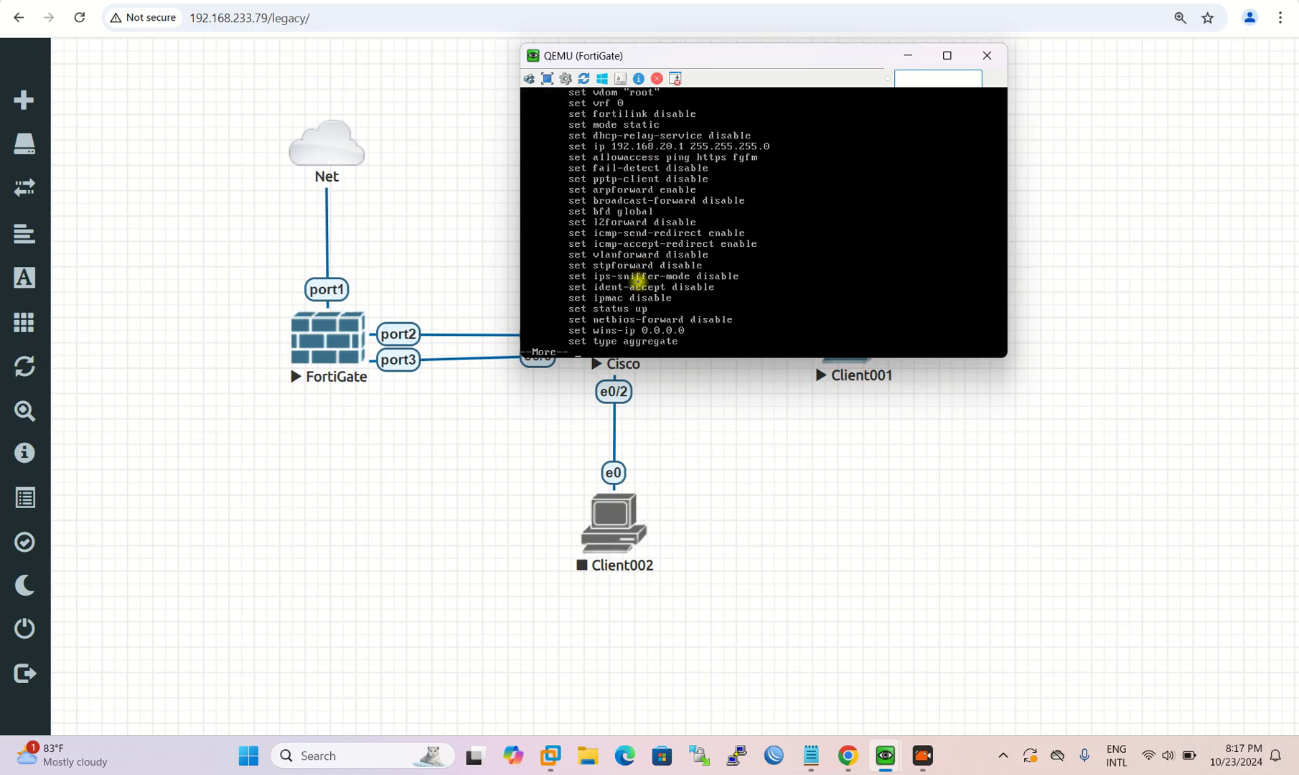
pyautogui.press('Return')
pyautogui.press('Return')
pyautogui.press('Return')
pyautogui.press('Return')
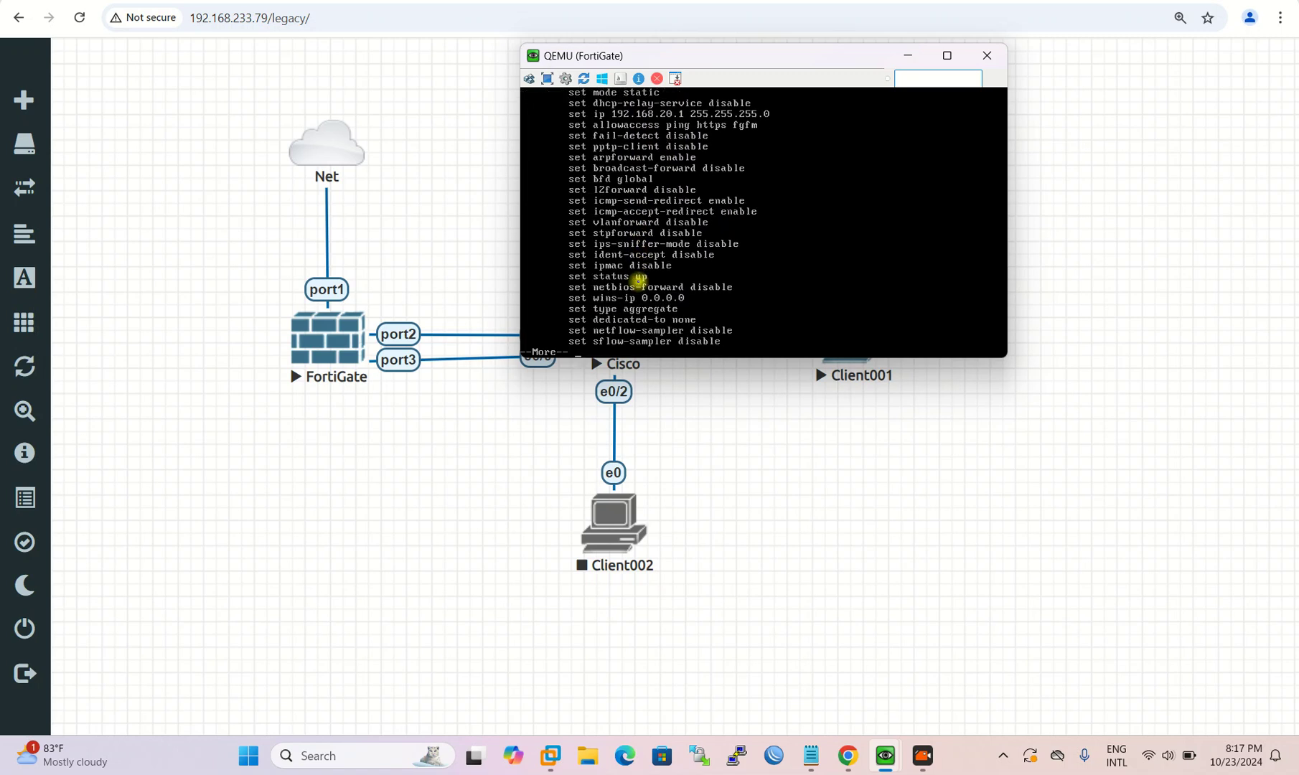
pyautogui.press('Return')
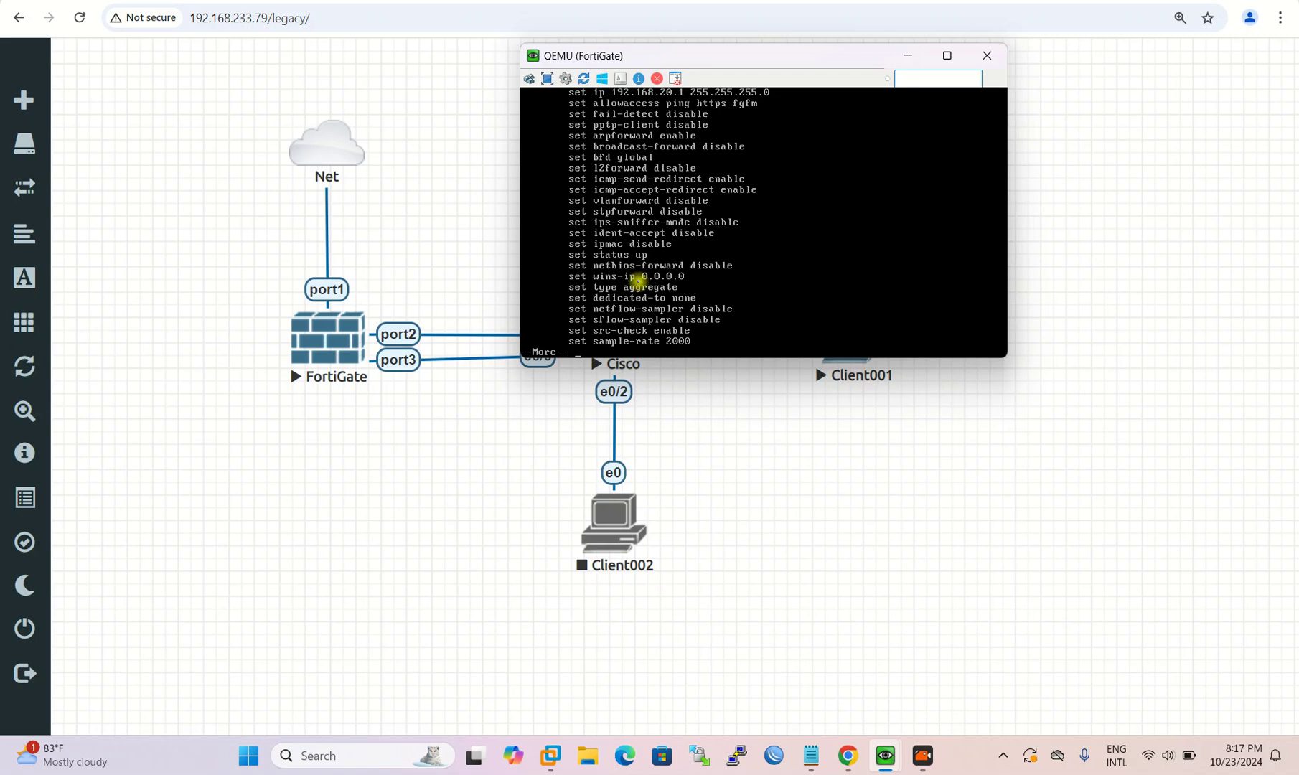
pyautogui.press('Return')
pyautogui.press('Return')
pyautogui.press('Return')
pyautogui.press('Return')
pyautogui.press('Return')
pyautogui.press('Return')
pyautogui.press('Return')
pyautogui.press('Return')
pyautogui.press('Return')
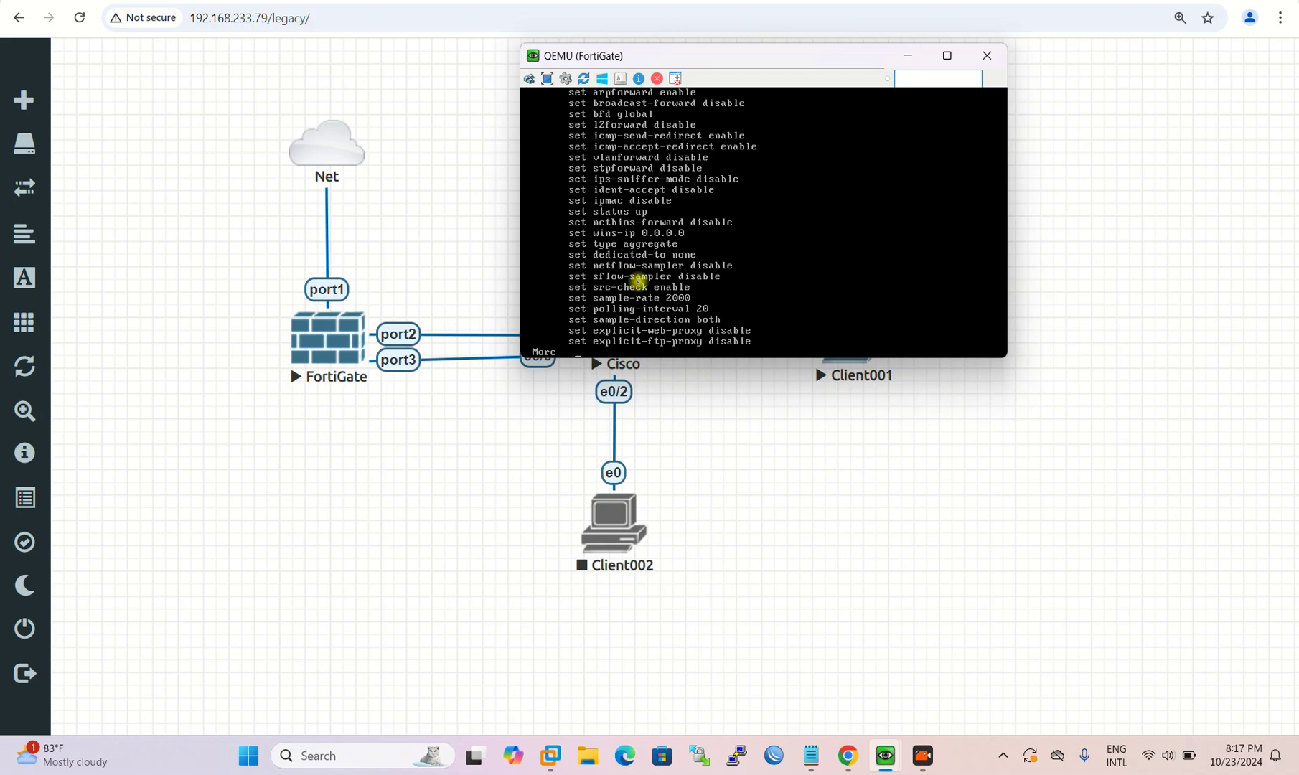
pyautogui.press('Return')
pyautogui.press('Return')
pyautogui.press('Return')
pyautogui.press('Return')
pyautogui.press('Return')
pyautogui.press('Return')
pyautogui.press('Return')
pyautogui.press('Return')
pyautogui.press('Return')
pyautogui.press('Return')
pyautogui.press('Return')
pyautogui.press('Return')
pyautogui.press('Return')
pyautogui.press('Return')
pyautogui.press('Return')
pyautogui.press('Return')
pyautogui.press('Return')
pyautogui.press('Return')
pyautogui.press('Return')
pyautogui.press('Return')
pyautogui.press('Return')
pyautogui.press('Return')
pyautogui.press('Return')
pyautogui.press('Return')
pyautogui.press('Return')
pyautogui.press('Return')
pyautogui.press('Return')
pyautogui.press('Return')
pyautogui.press('Return')
pyautogui.press('Return')
pyautogui.press('Return')
pyautogui.press('Return')
pyautogui.press('Return')
pyautogui.press('Return')
pyautogui.press('Return')
pyautogui.press('Return')
pyautogui.press('Return')
pyautogui.press('Return')
pyautogui.press('Return')
pyautogui.press('Return')
pyautogui.press('Return')
pyautogui.press('Return')
pyautogui.press('Return')
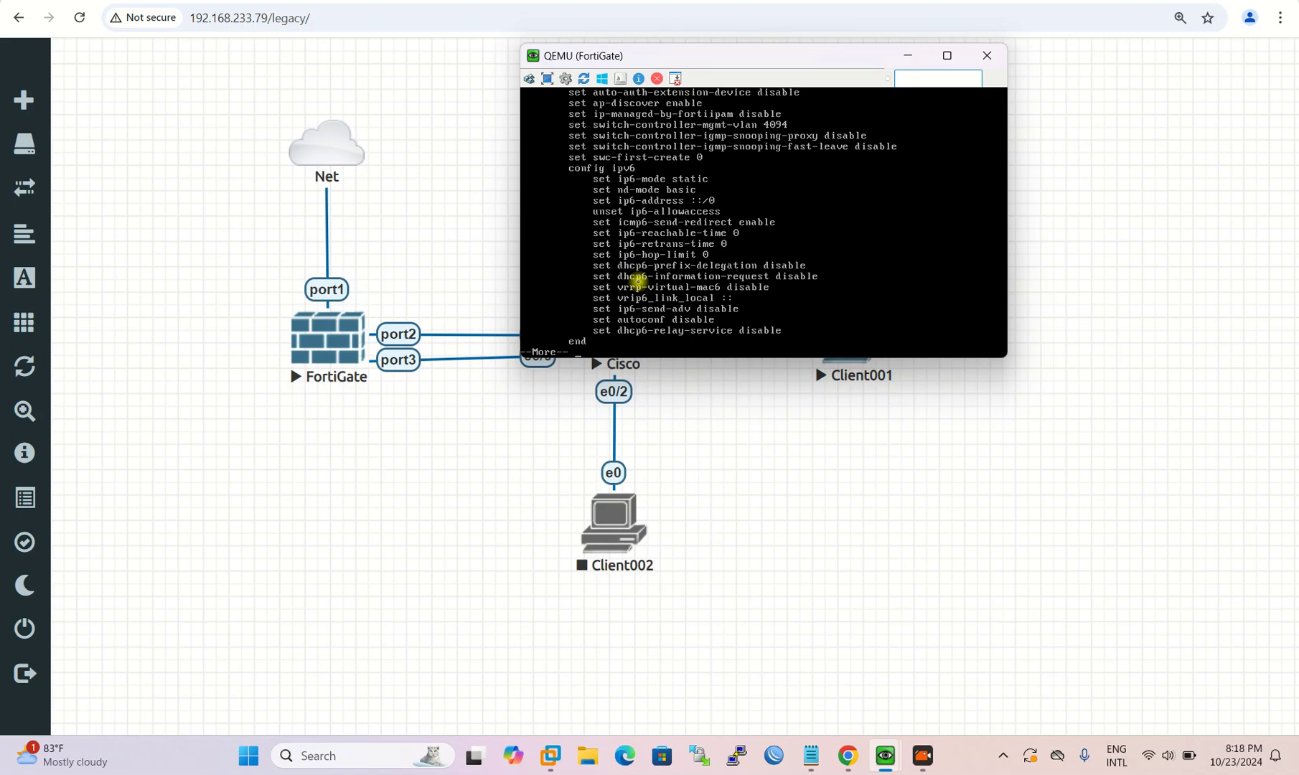
pyautogui.press('space')
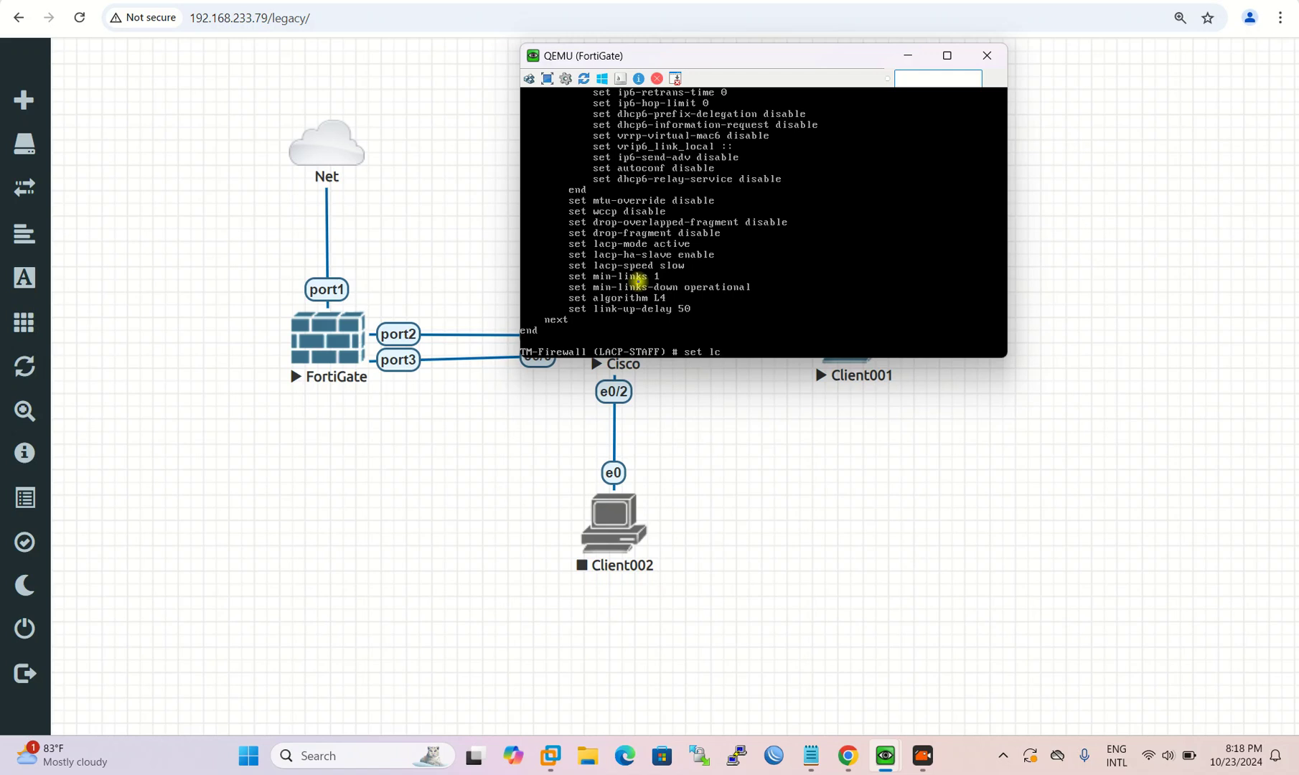
# Set LACP-STAFF's lacp-mode to static and commit it with end
pyautogui.write('set lacp-mode static')
pyautogui.press('Return')
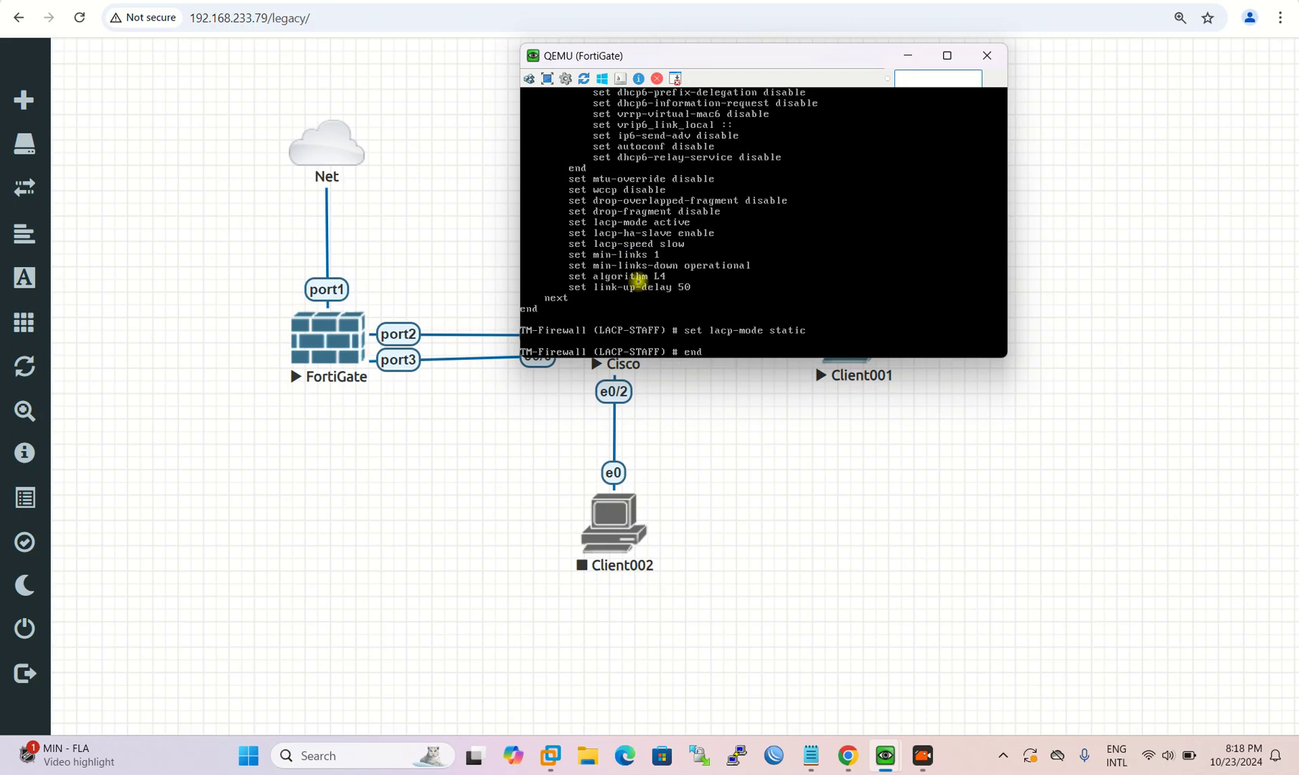
pyautogui.write('end')
pyautogui.press('Return')
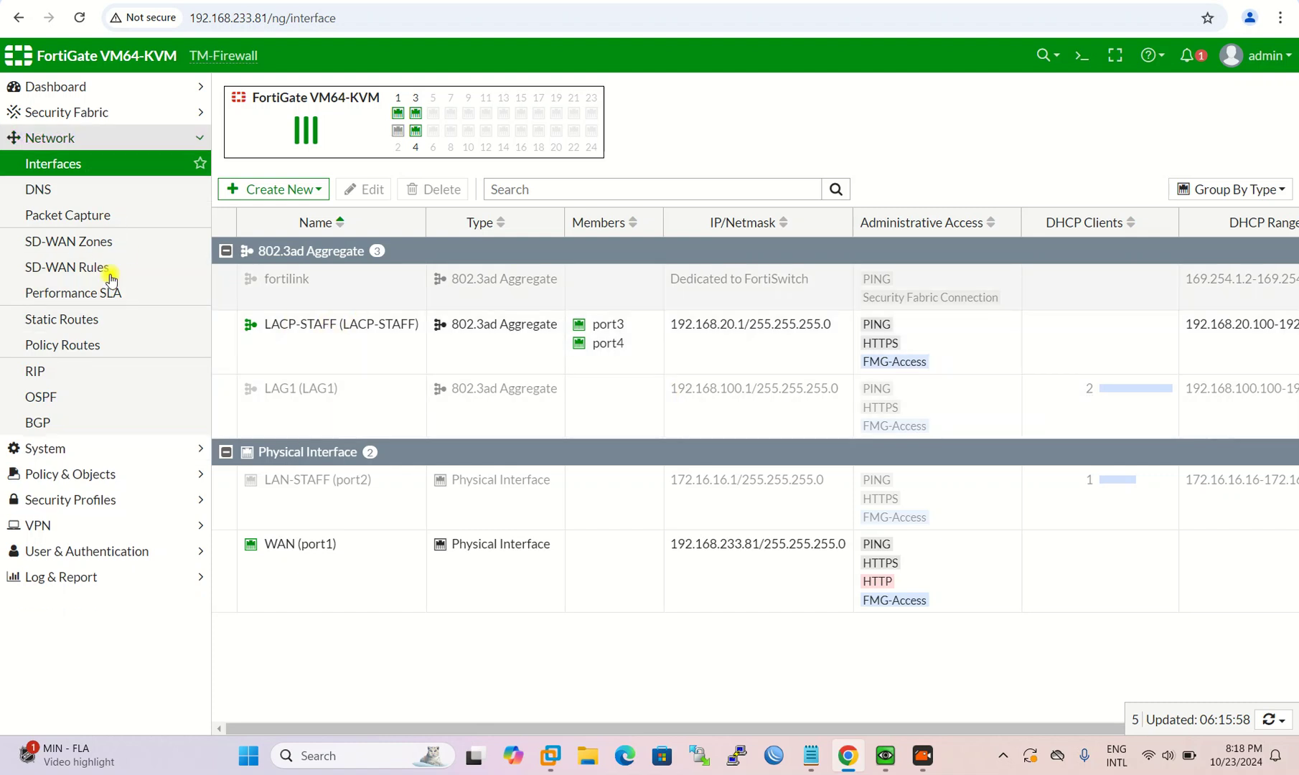
# Create firewall policy INTERNET-STAFF from LACP-STAFF out to WAN (port1)
pyautogui.click(55, 192)
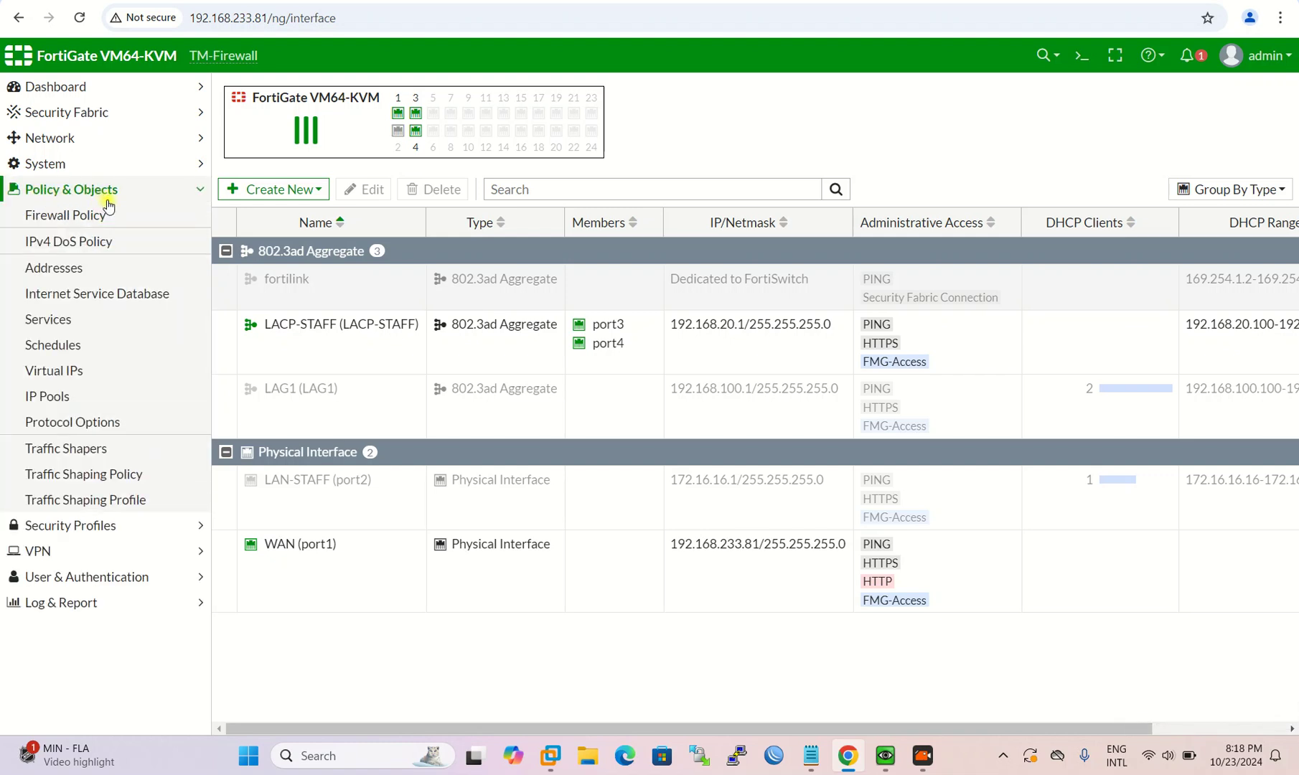
pyautogui.click(88, 215)
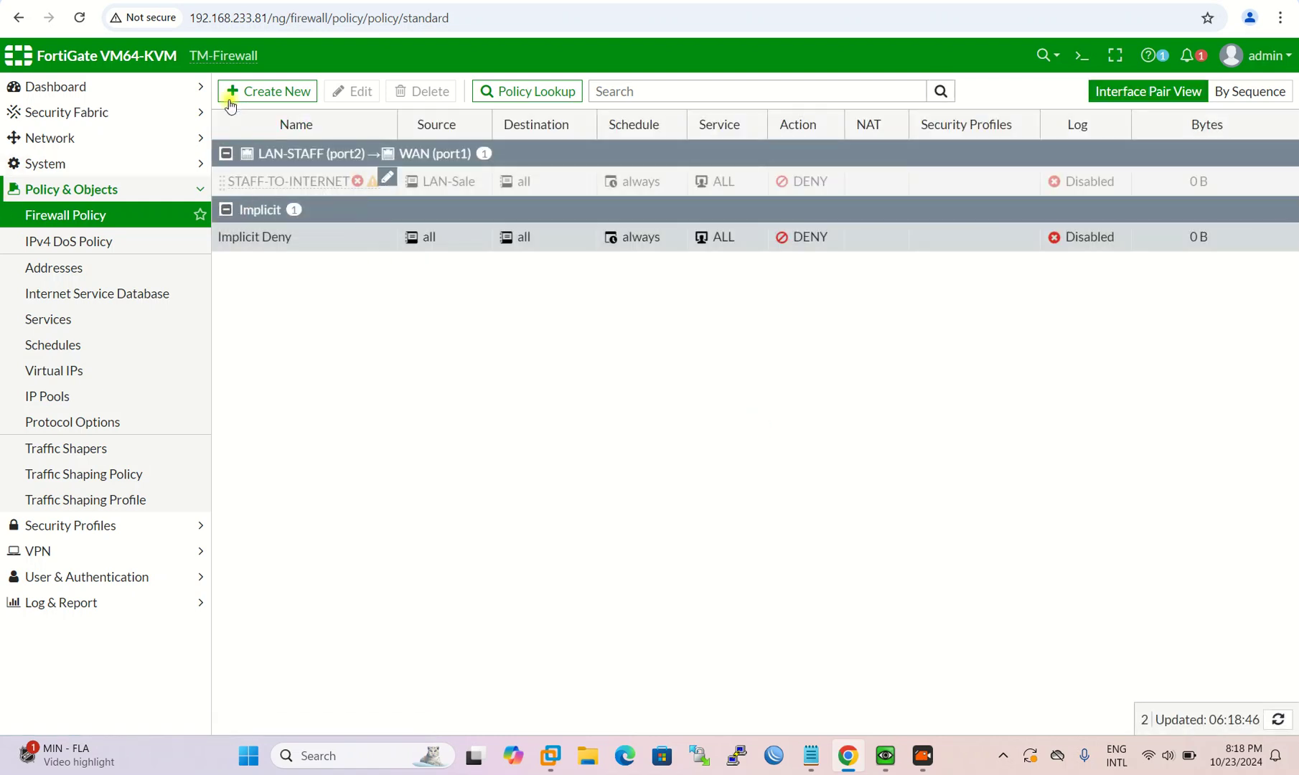
pyautogui.click(283, 92)
pyautogui.click(428, 141)
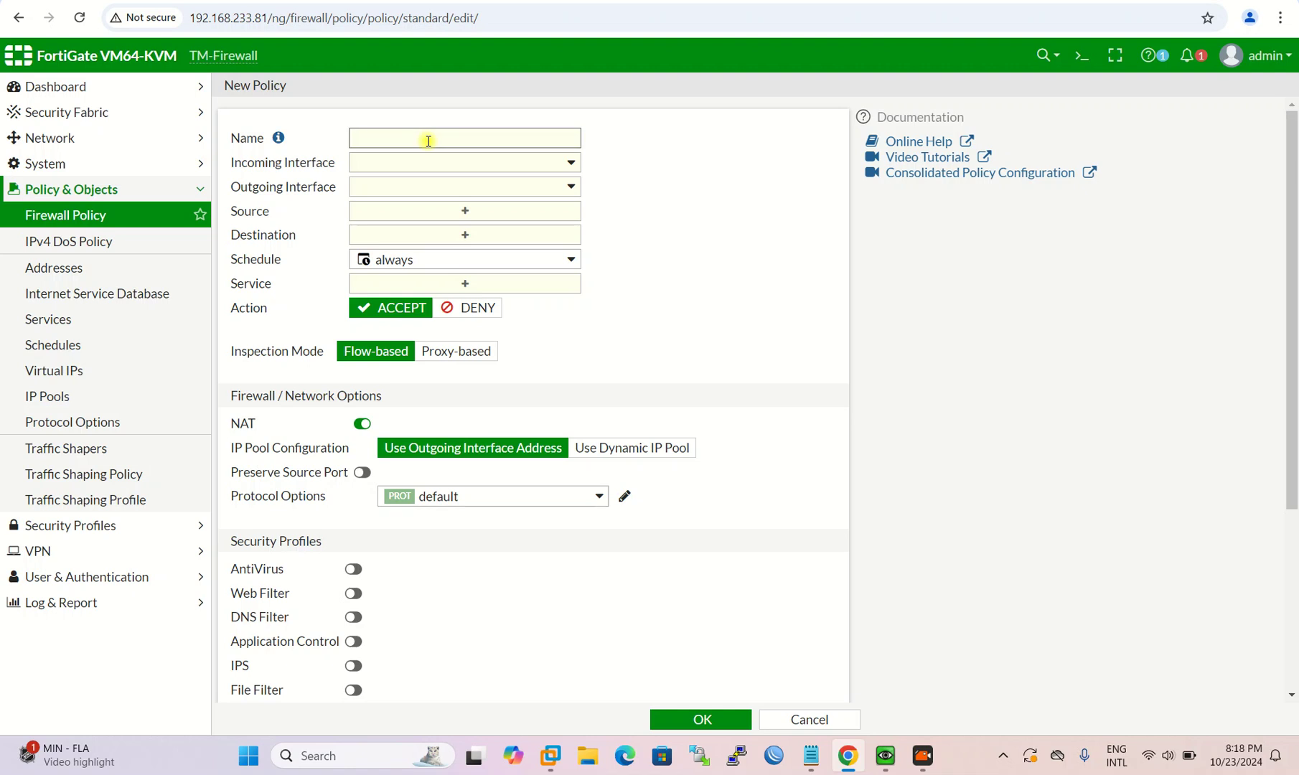
pyautogui.write('INTERNET-STAFF')
pyautogui.click(463, 164)
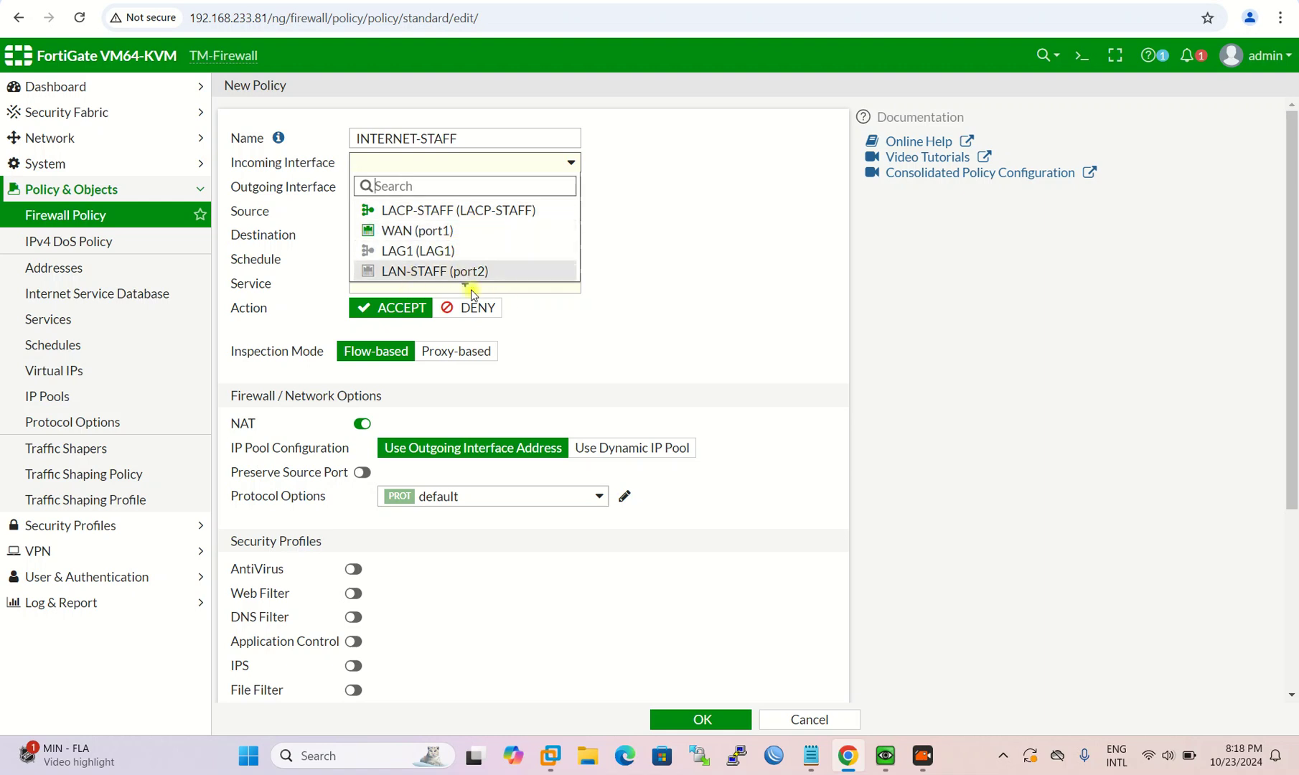
pyautogui.click(437, 212)
pyautogui.click(430, 187)
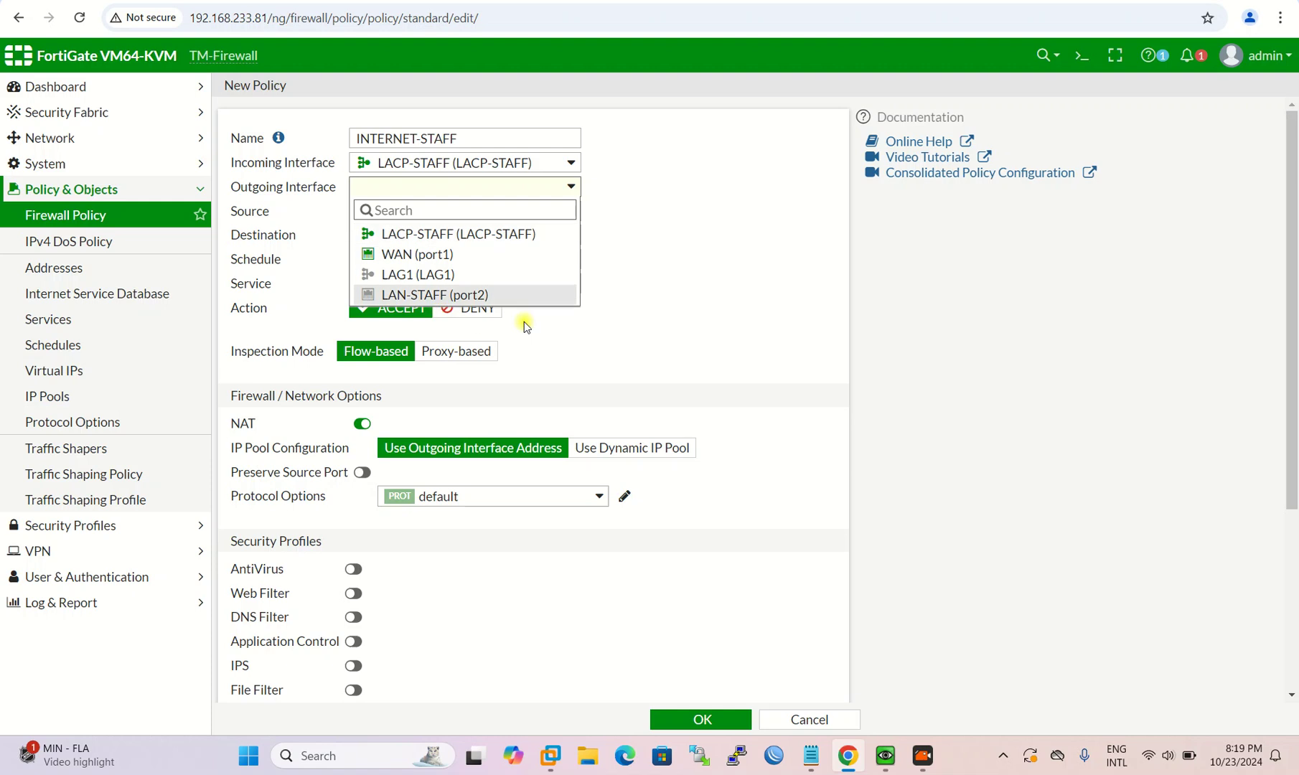
pyautogui.click(438, 255)
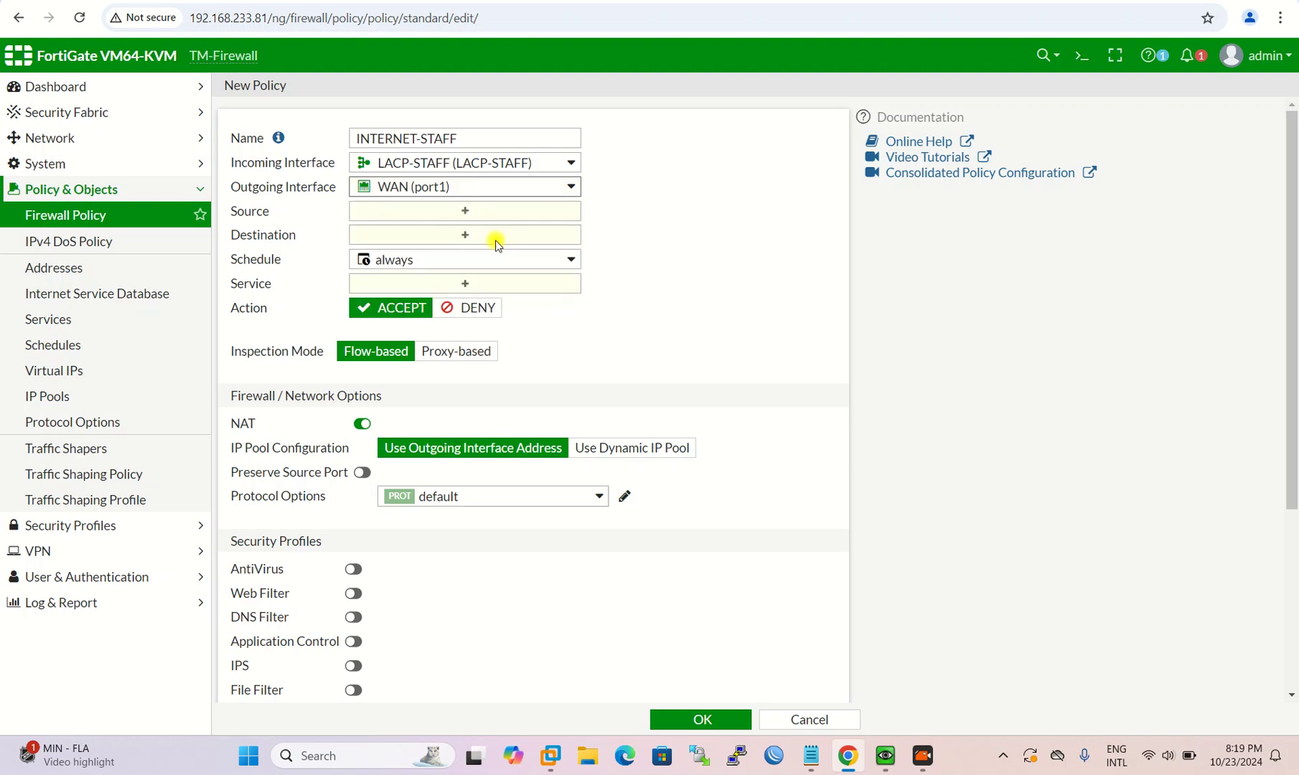
# Set the policy's Source to all, Destination to all and Service to ALL
pyautogui.click(464, 213)
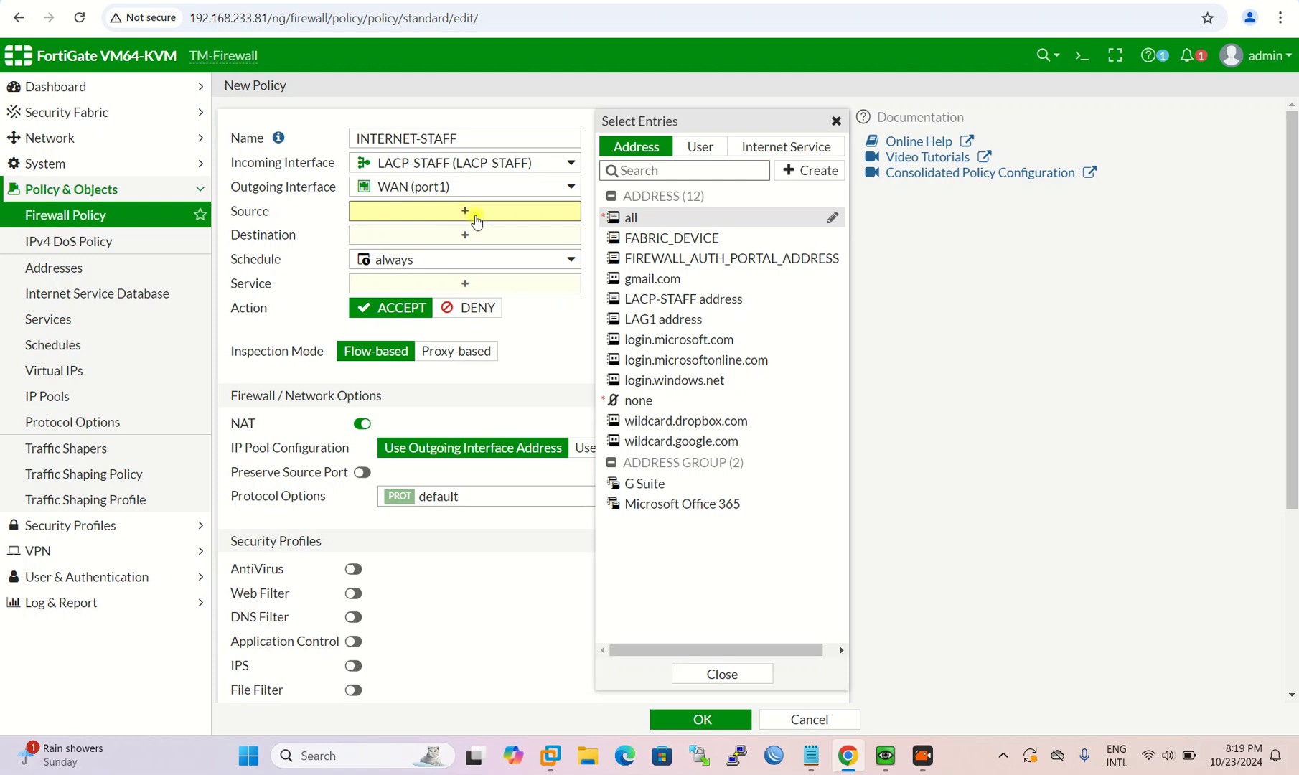
pyautogui.click(680, 219)
pyautogui.click(477, 252)
pyautogui.click(657, 219)
pyautogui.click(488, 323)
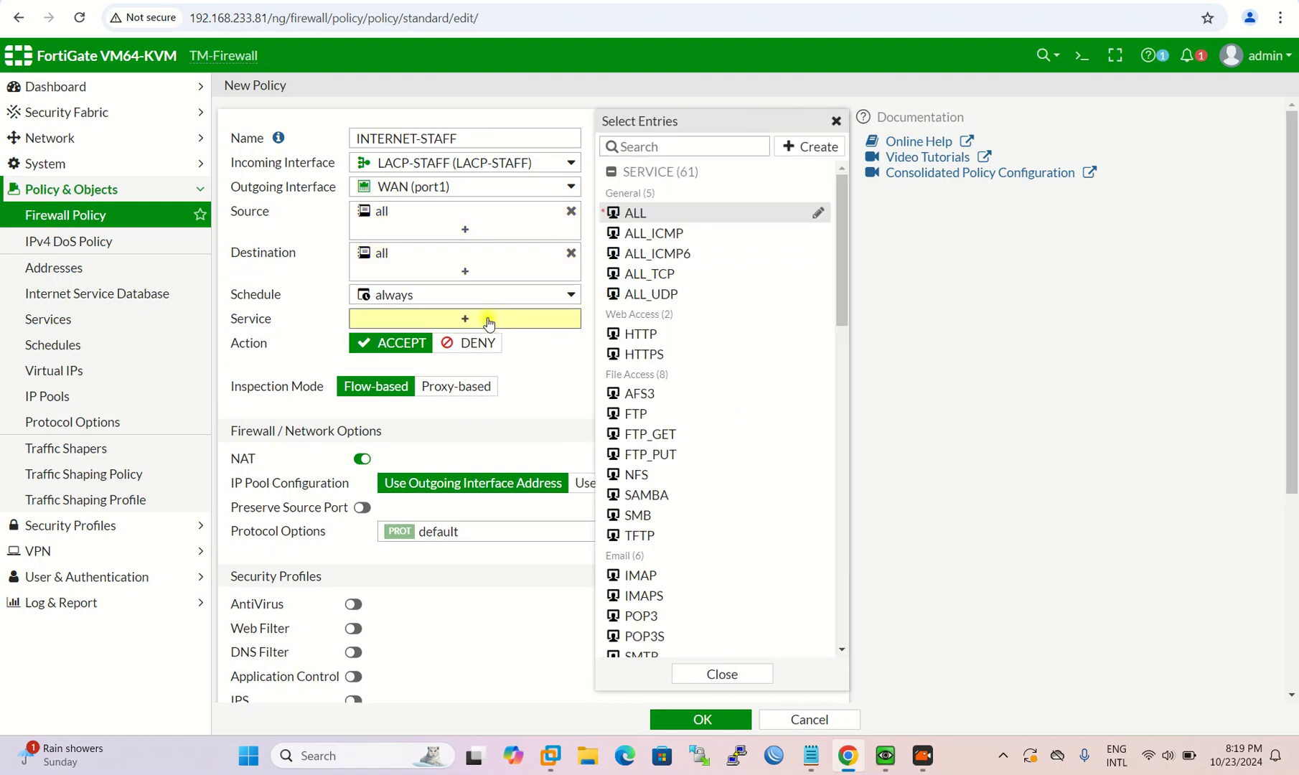
pyautogui.click(660, 215)
pyautogui.click(604, 421)
# Review and save the INTERNET-STAFF policy with NAT enabled
pyautogui.scroll(-4, 604, 421)
pyautogui.scroll(3, 603, 422)
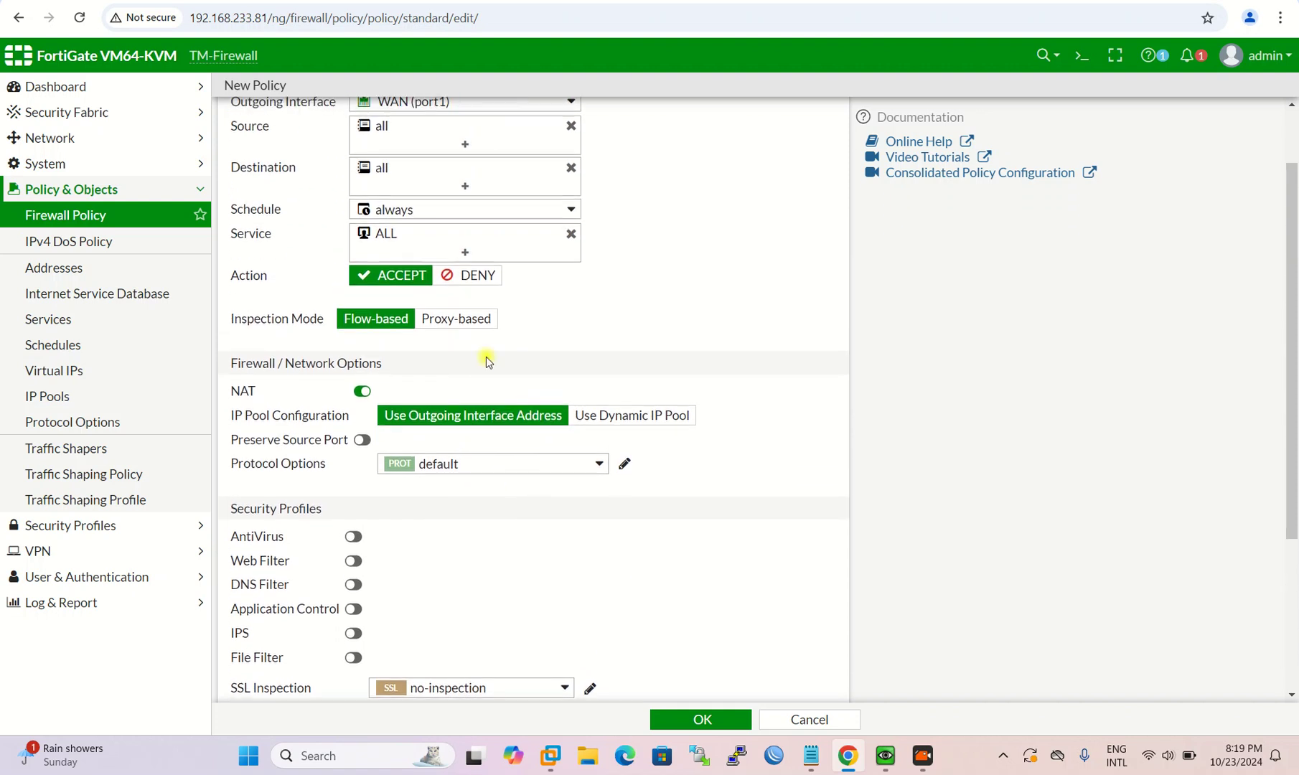
pyautogui.scroll(-3, 601, 302)
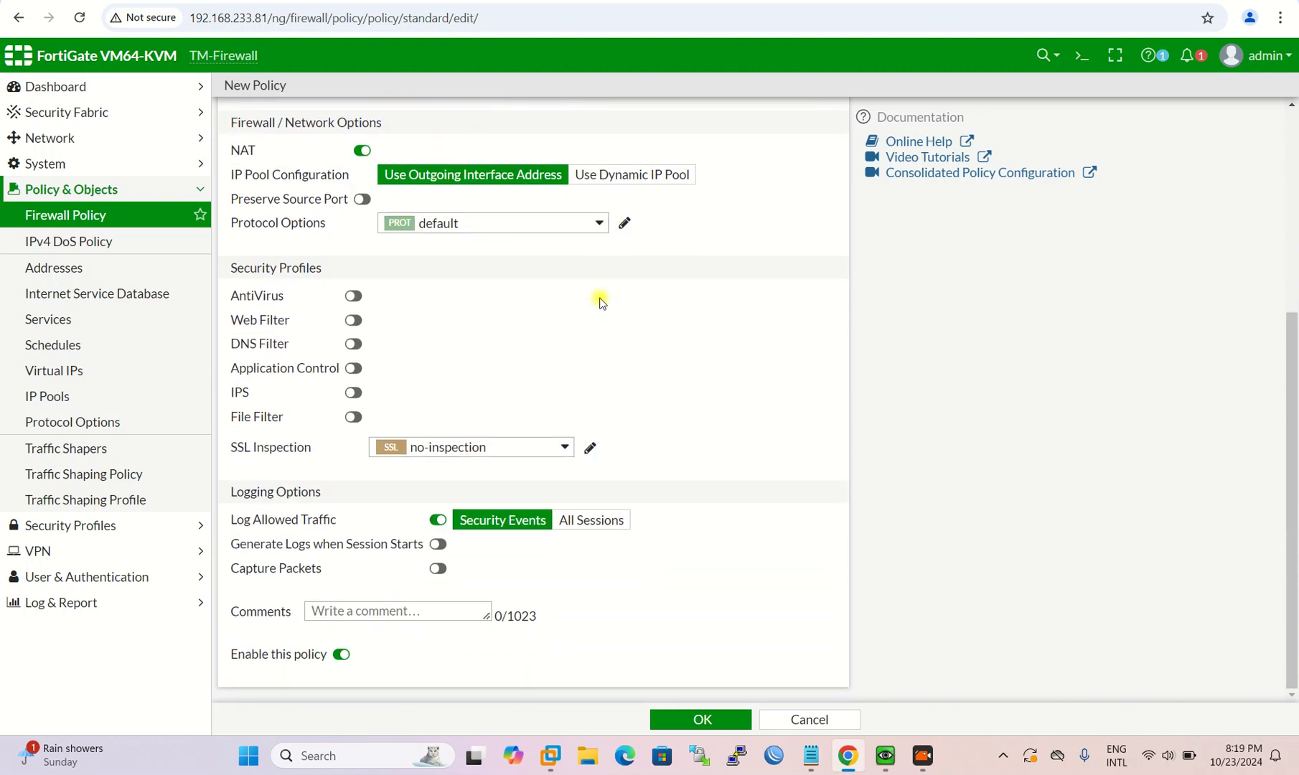
pyautogui.scroll(2, 479, 525)
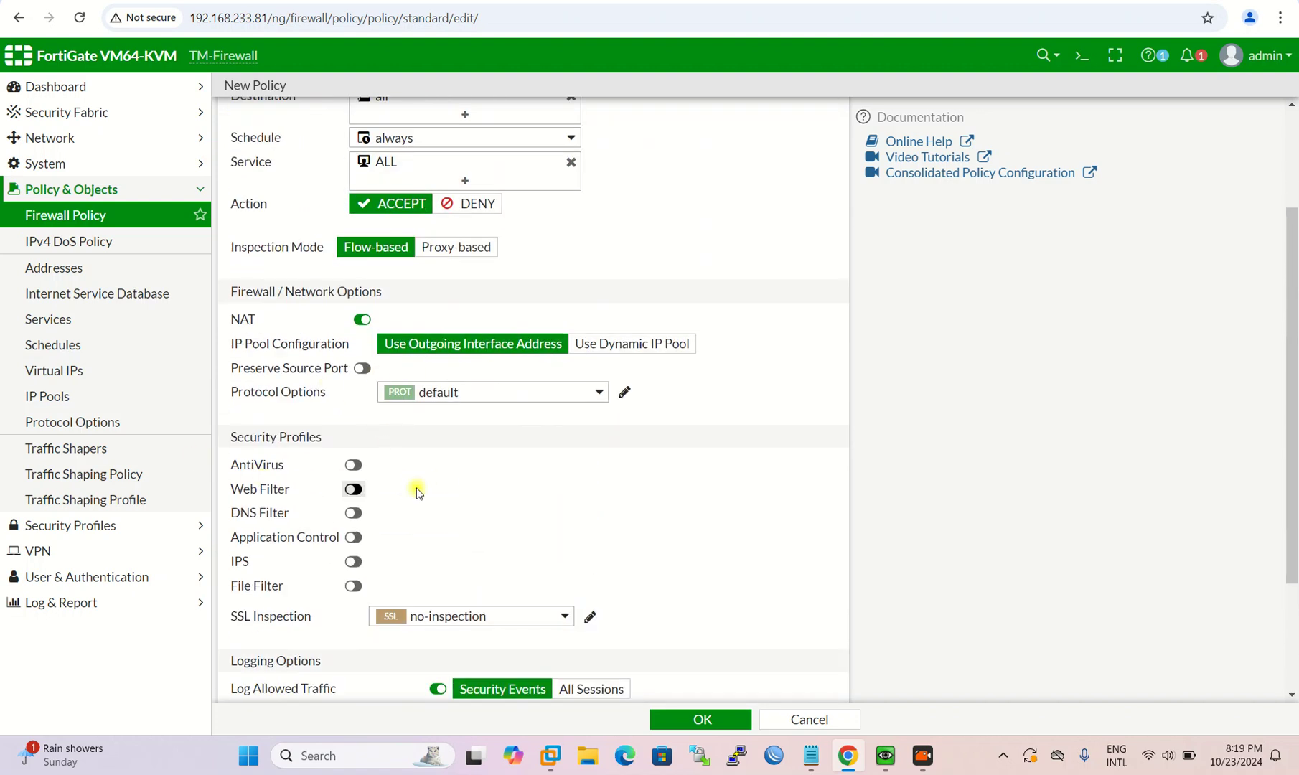
pyautogui.scroll(-3, 418, 492)
pyautogui.click(657, 715)
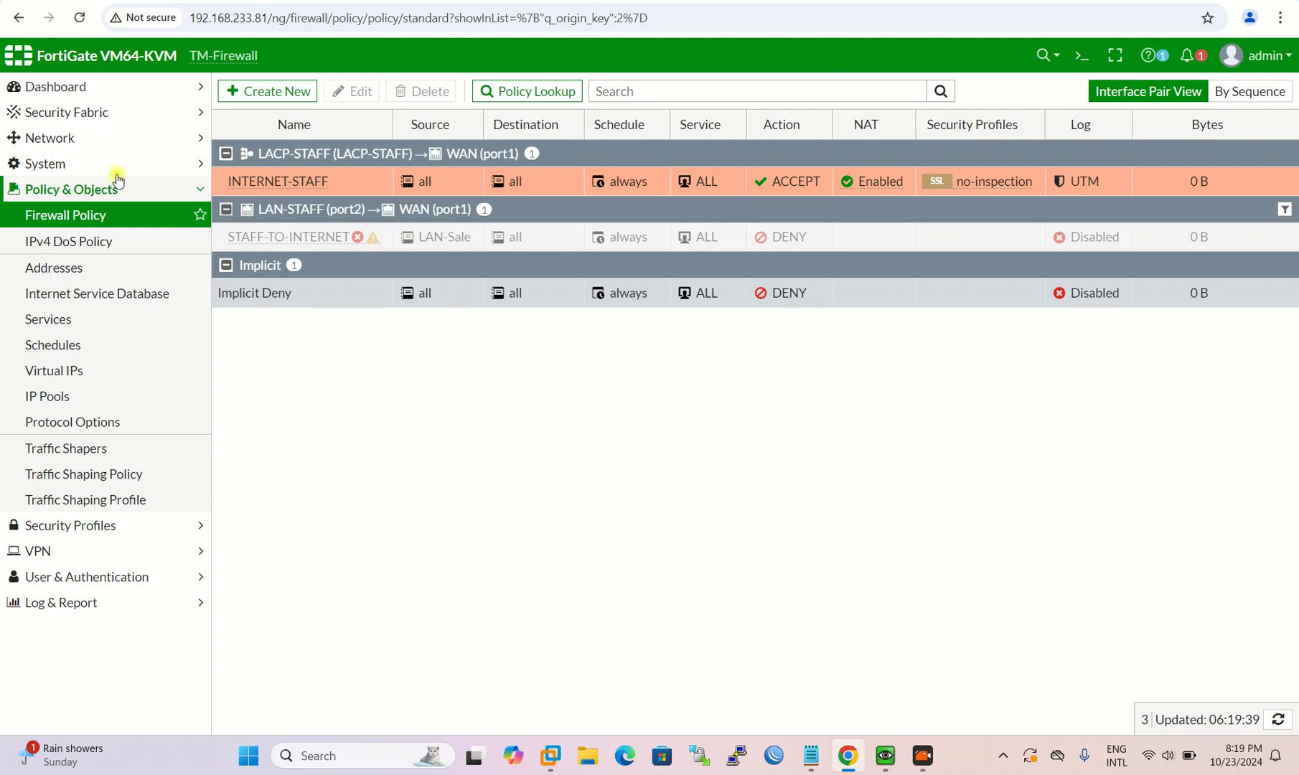
pyautogui.click(60, 140)
# On Client001, release the DHCP address with ipconfig /release from a command prompt
pyautogui.click(80, 175)
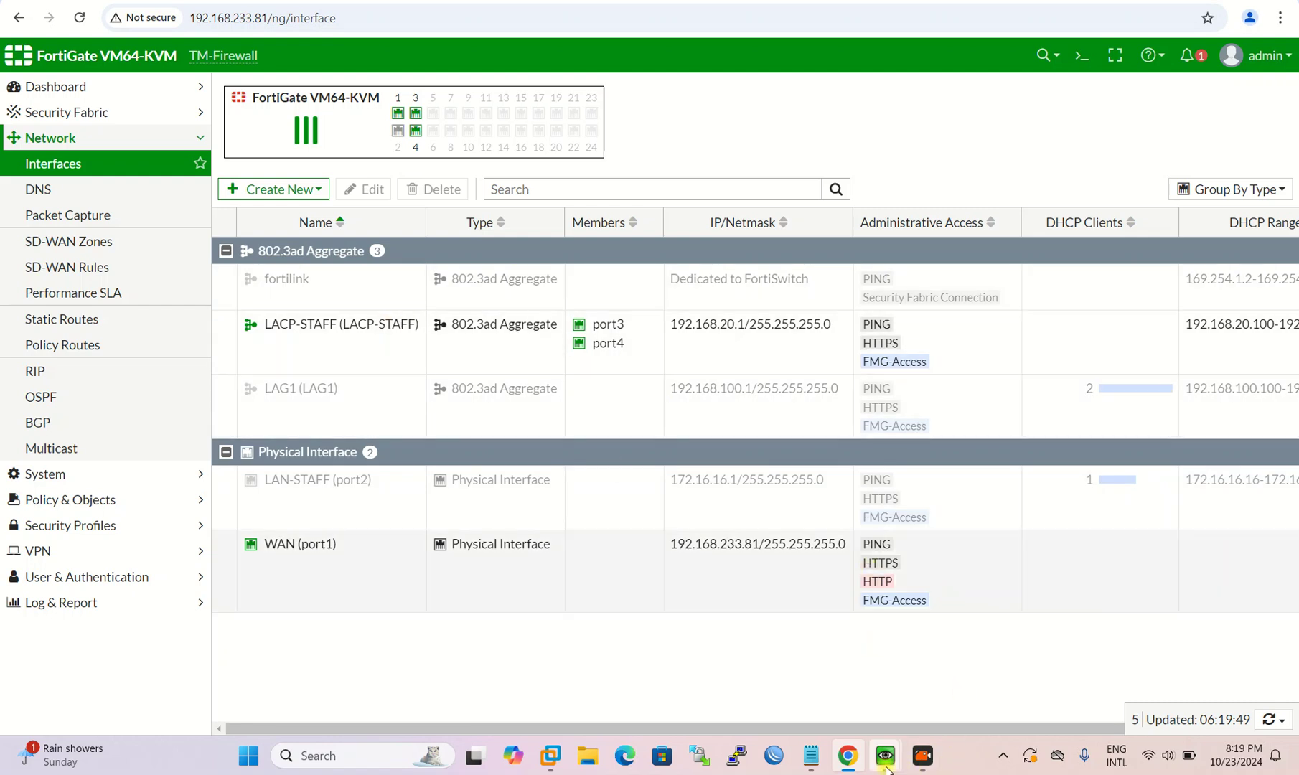
pyautogui.moveTo(885, 756)
pyautogui.click(902, 661)
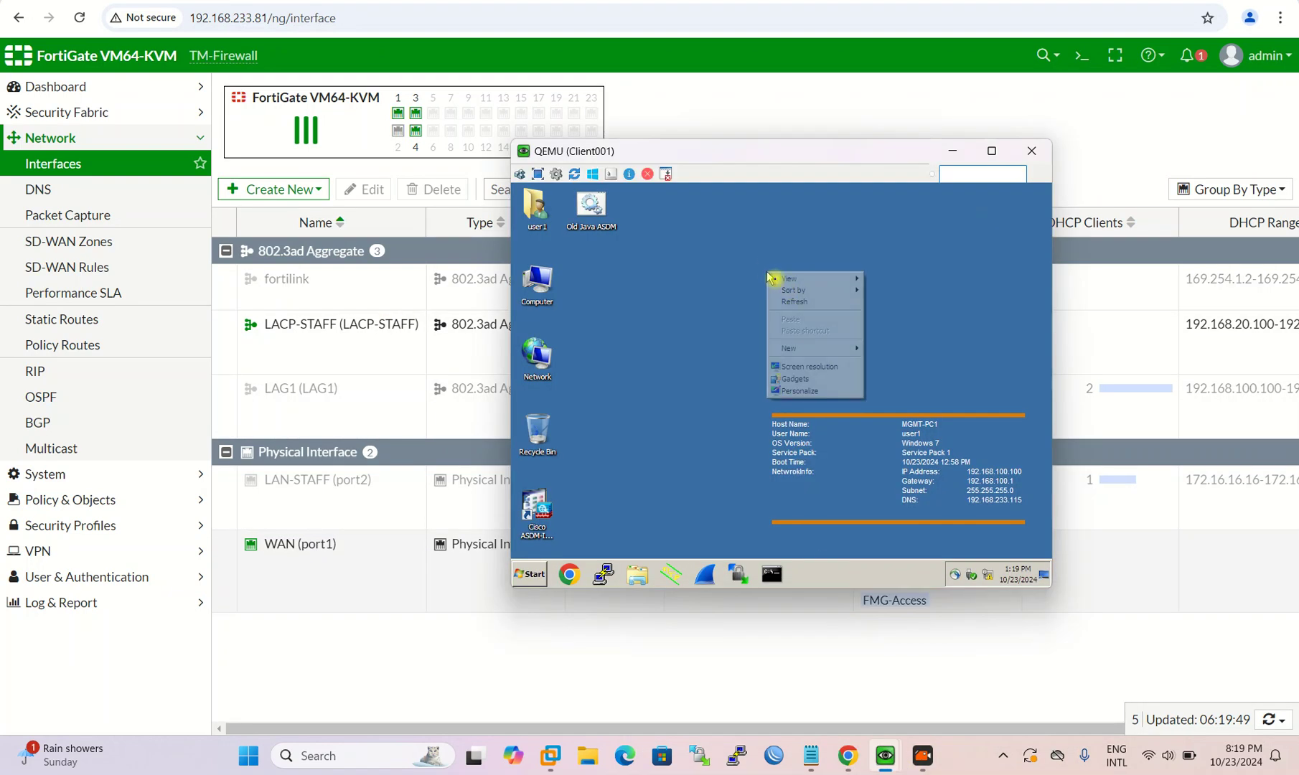
pyautogui.click(771, 573)
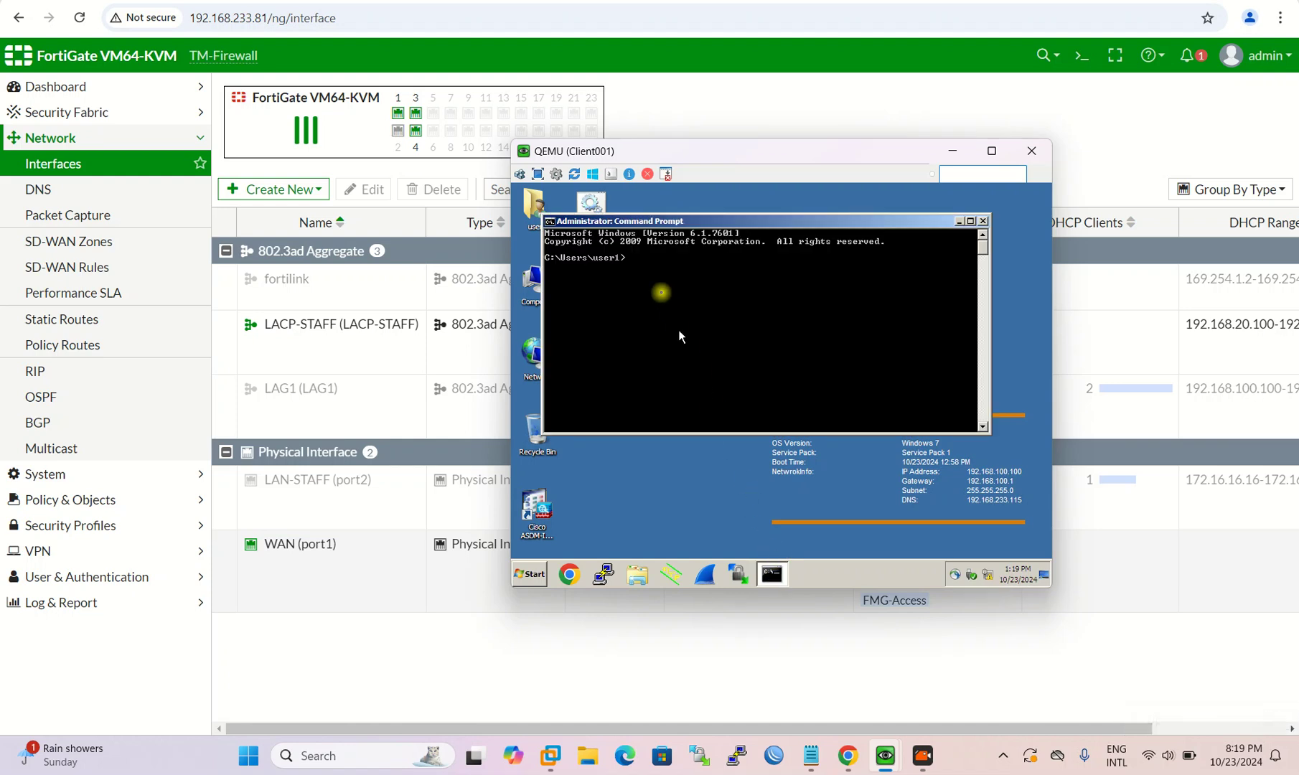
pyautogui.write('ipcofig /release')
pyautogui.press('Return')
pyautogui.press('Up')
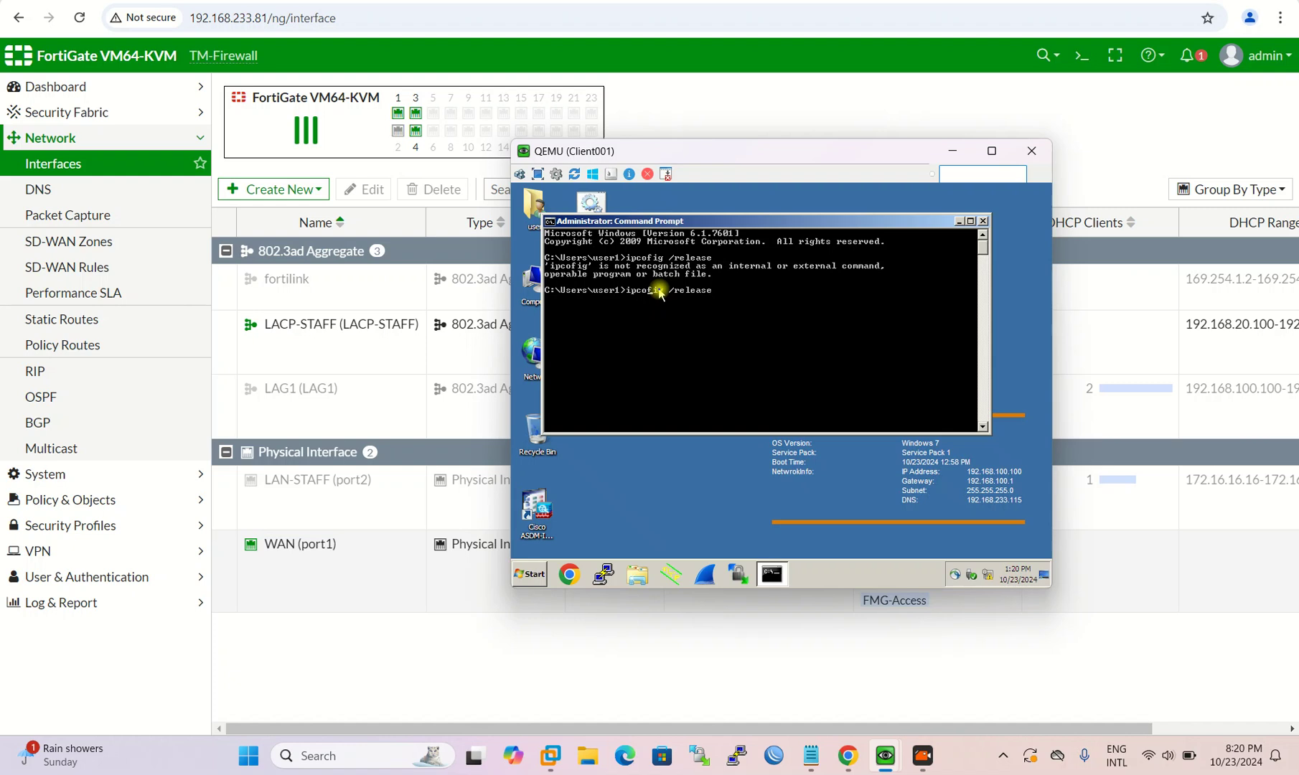
pyautogui.write('n')
pyautogui.press('Return')
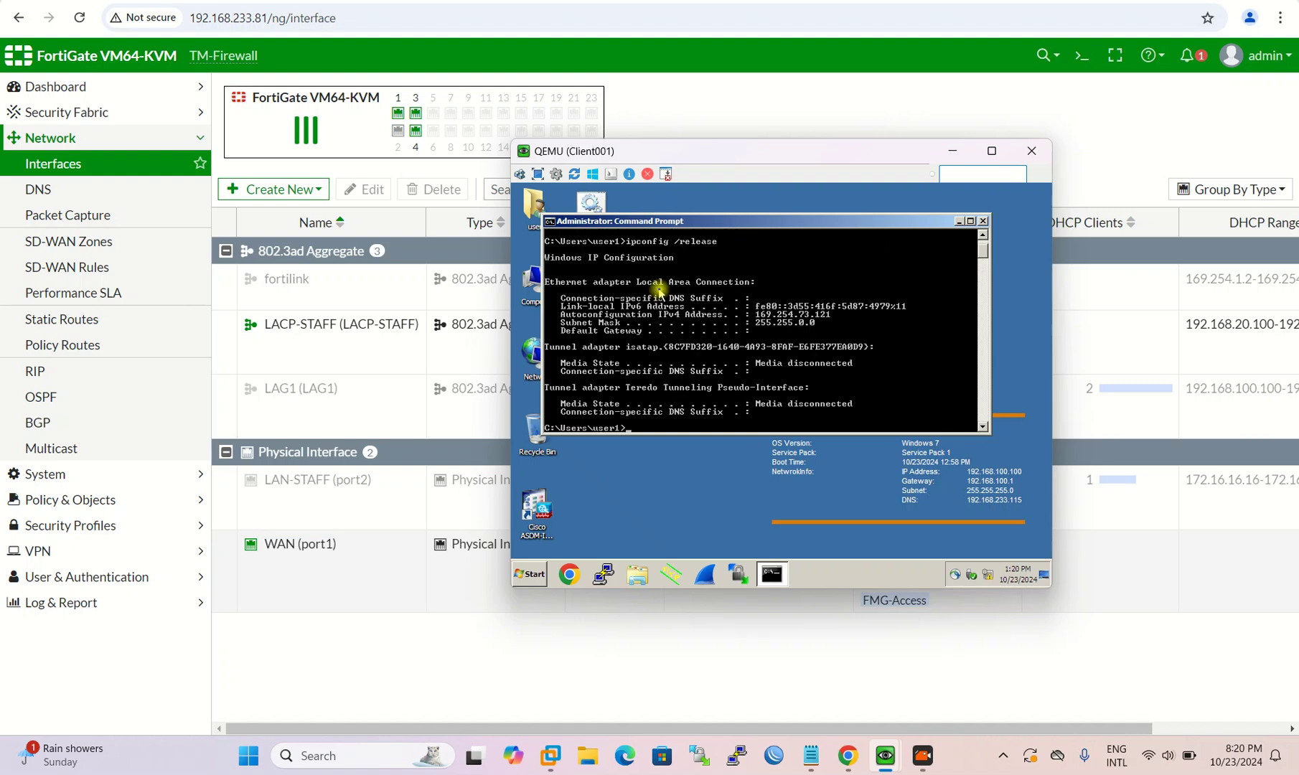
# Renew the lease and confirm 192.168.20.100 with gateway 192.168.20.1 via ipconfig /all
pyautogui.press('Up')
pyautogui.press('BackSpace')
pyautogui.press('BackSpace')
pyautogui.press('BackSpace')
pyautogui.press('BackSpace')
pyautogui.press('BackSpace')
pyautogui.write('new')
pyautogui.press('Return')
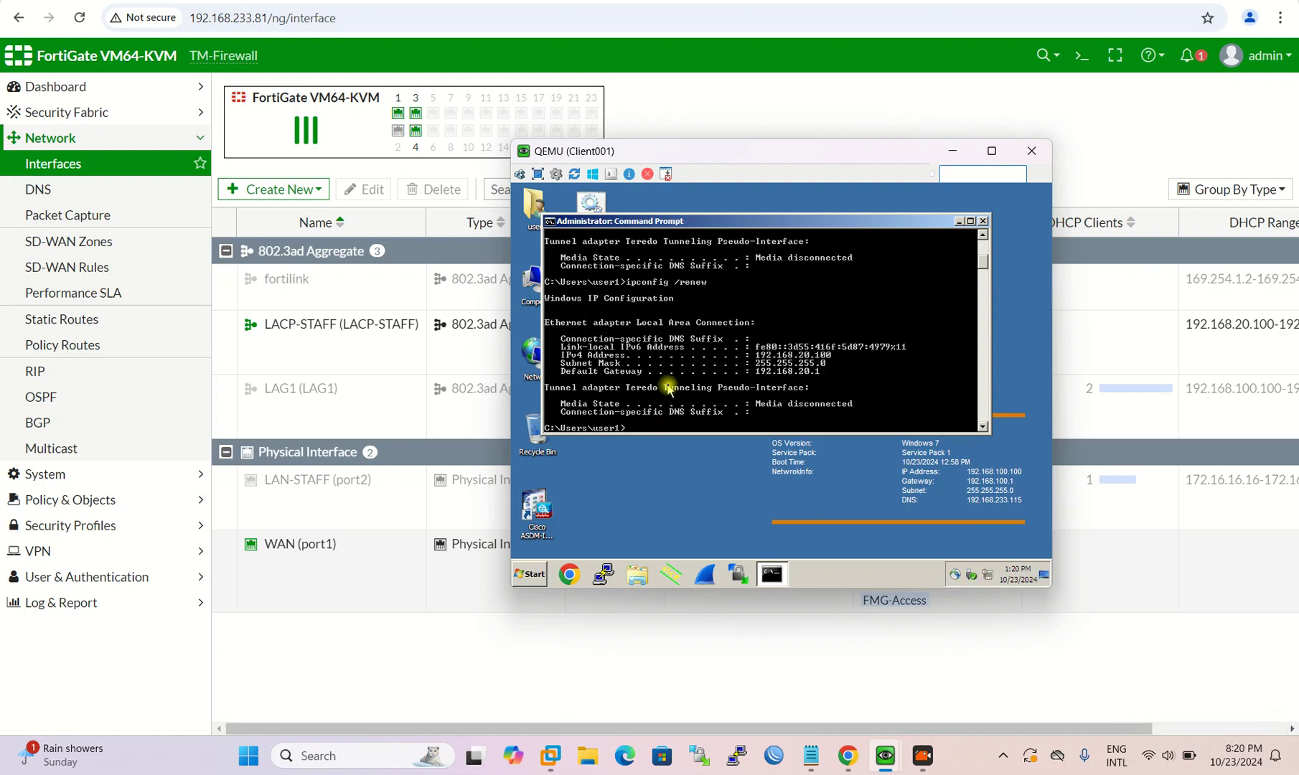
pyautogui.write('ipc')
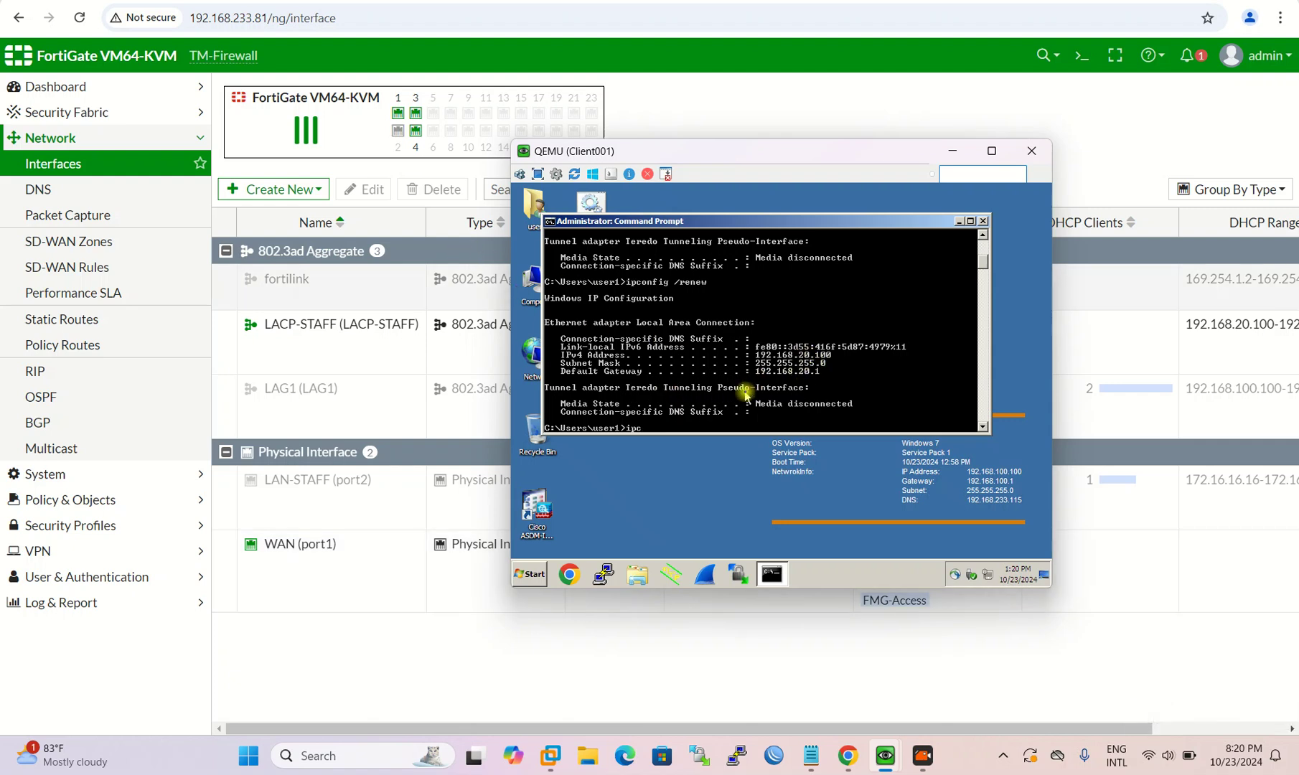
pyautogui.write('onfig /all')
pyautogui.press('Return')
# Ping 8.8.8.8 and confirm replies with 0% loss
pyautogui.write('ping ')
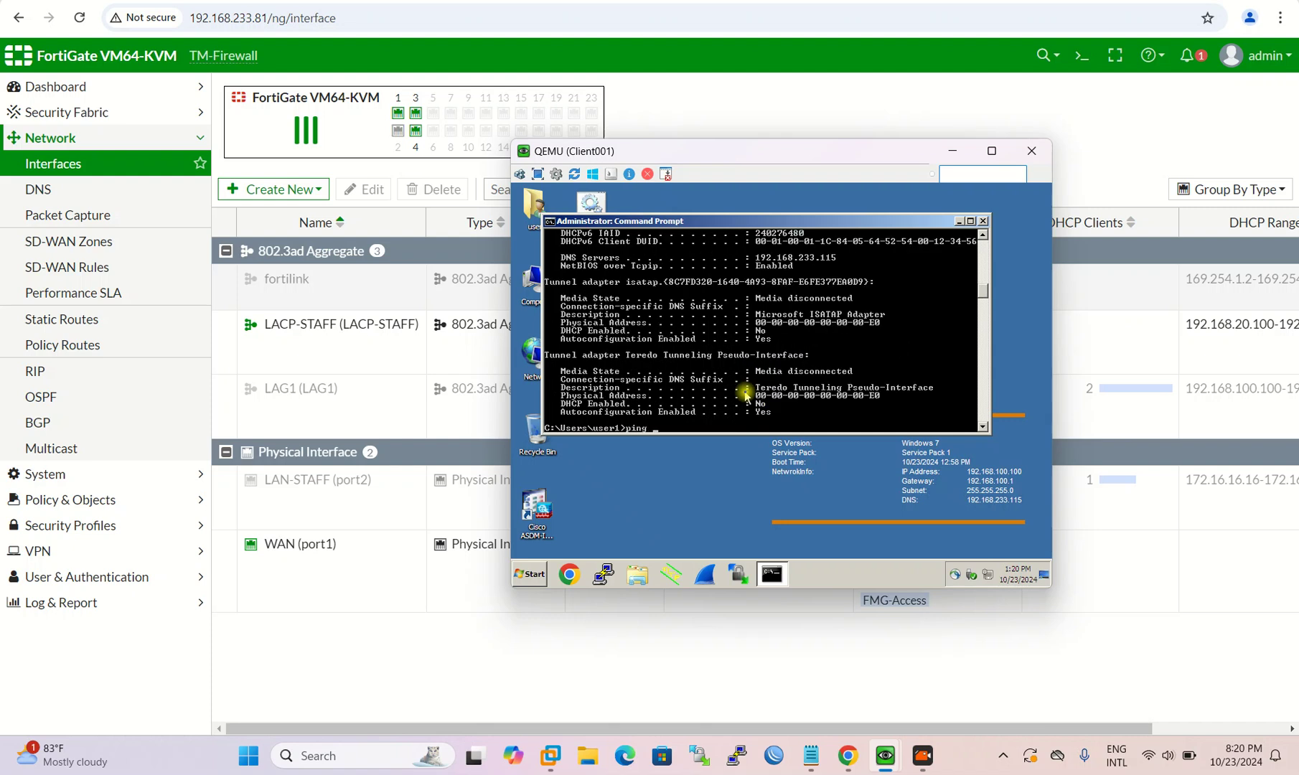
pyautogui.write('8.8.8.8')
pyautogui.press('Return')
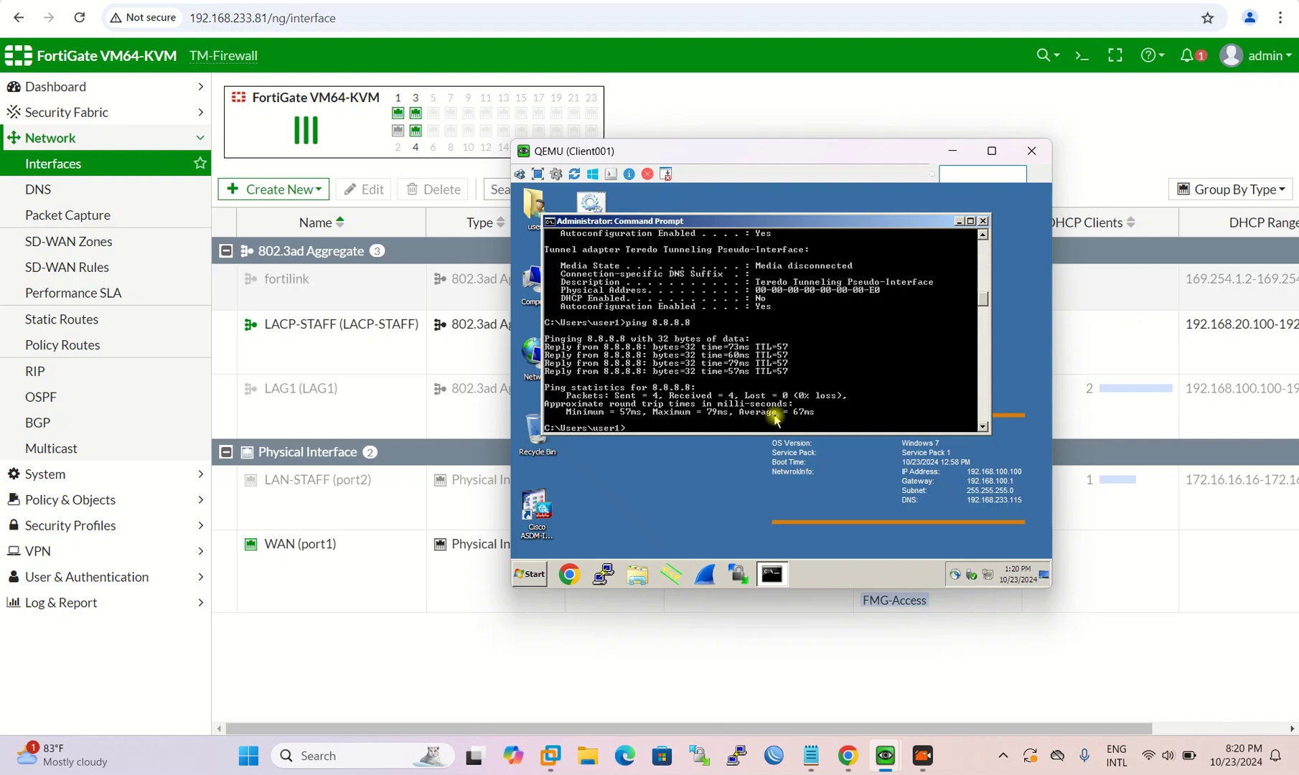
pyautogui.press('Return')
pyautogui.moveTo(767, 152); pyautogui.dragTo(859, 187)
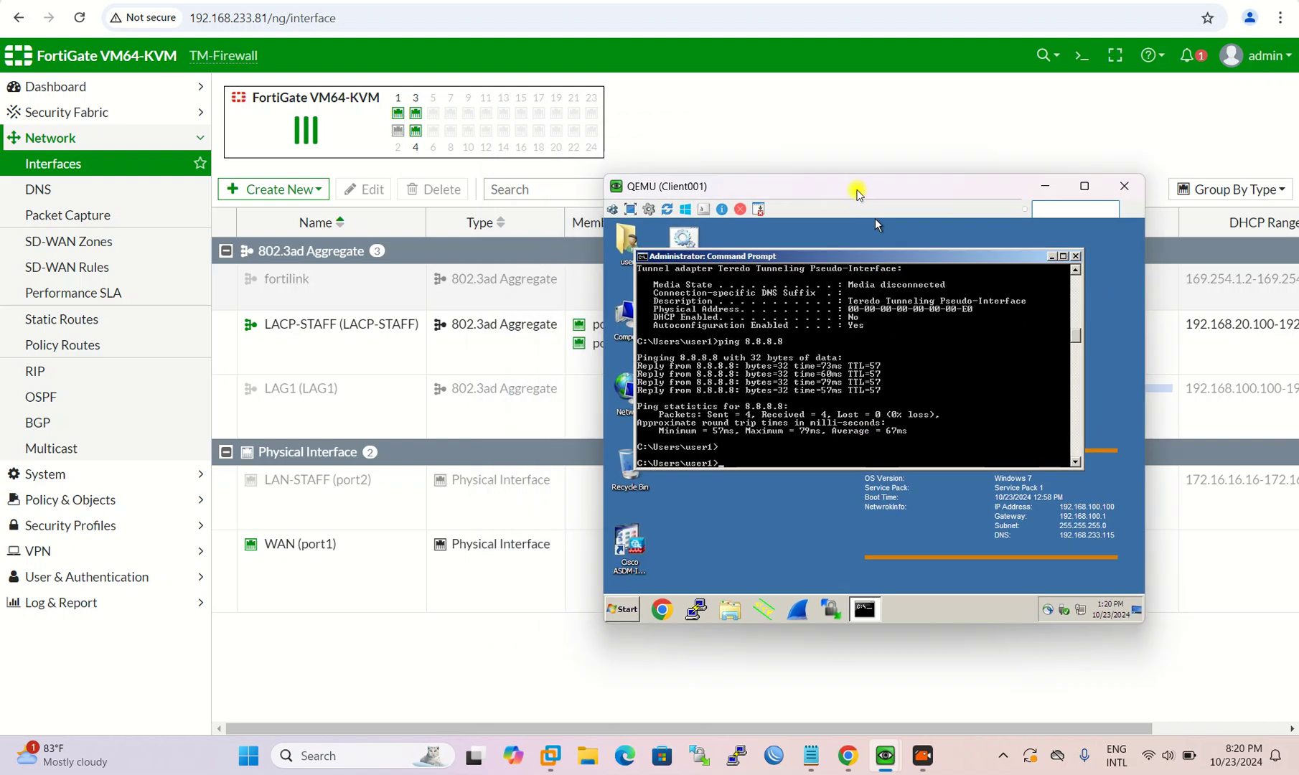
# Remove port4 from LACP-STAFF's interface members, leaving only port3, and save
pyautogui.click(779, 132)
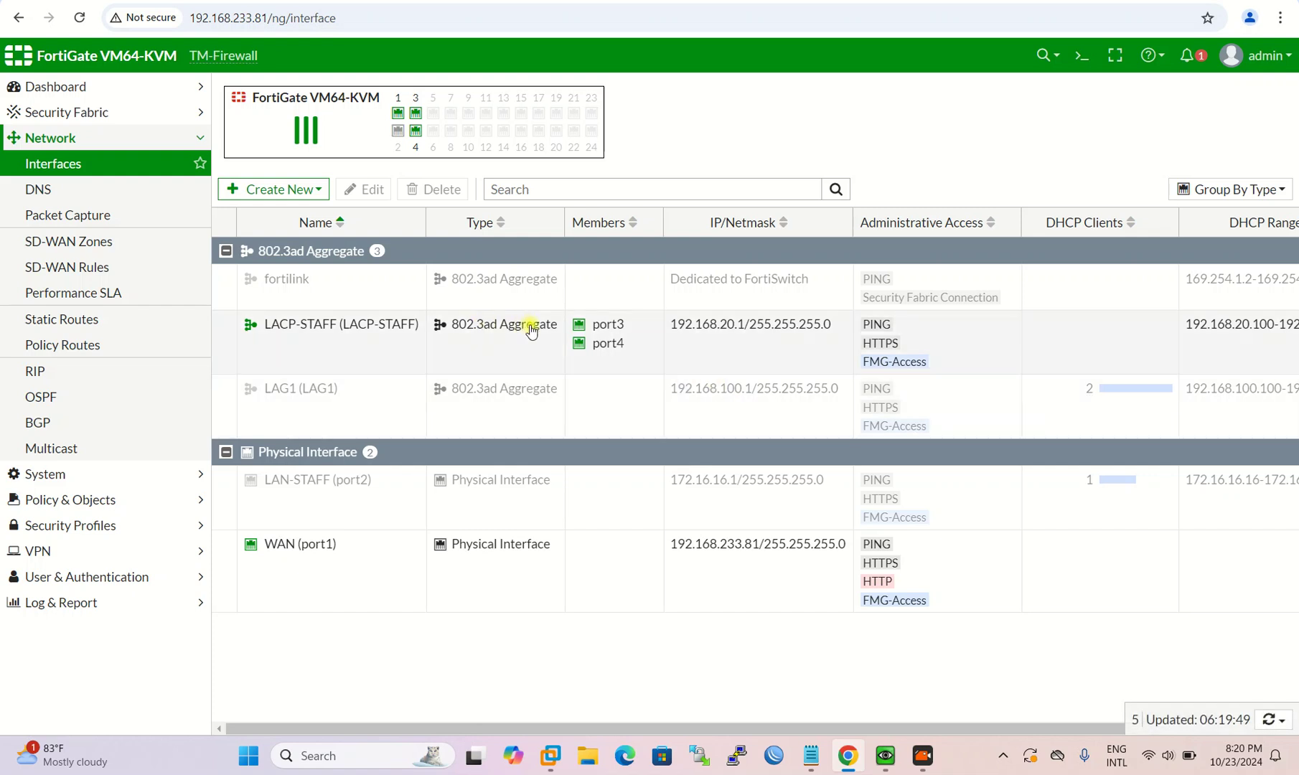
pyautogui.click(280, 330)
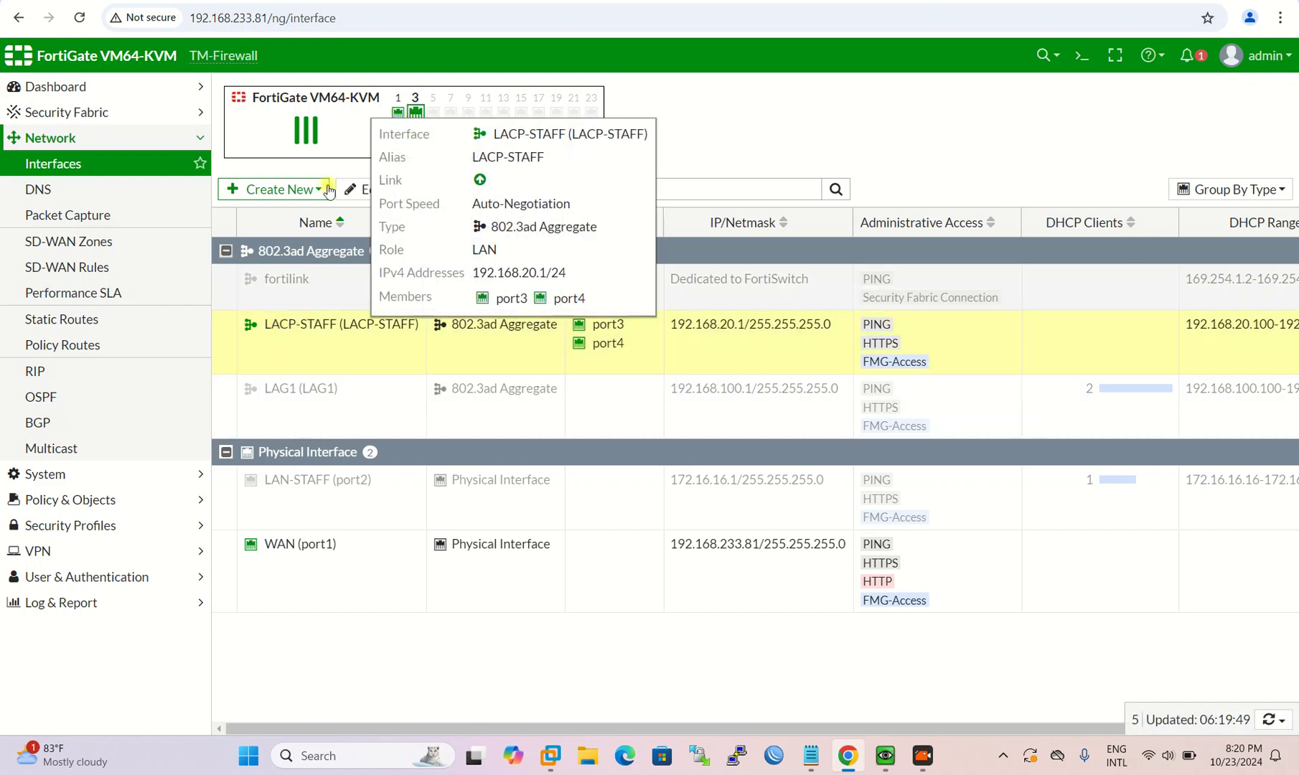
pyautogui.click(357, 189)
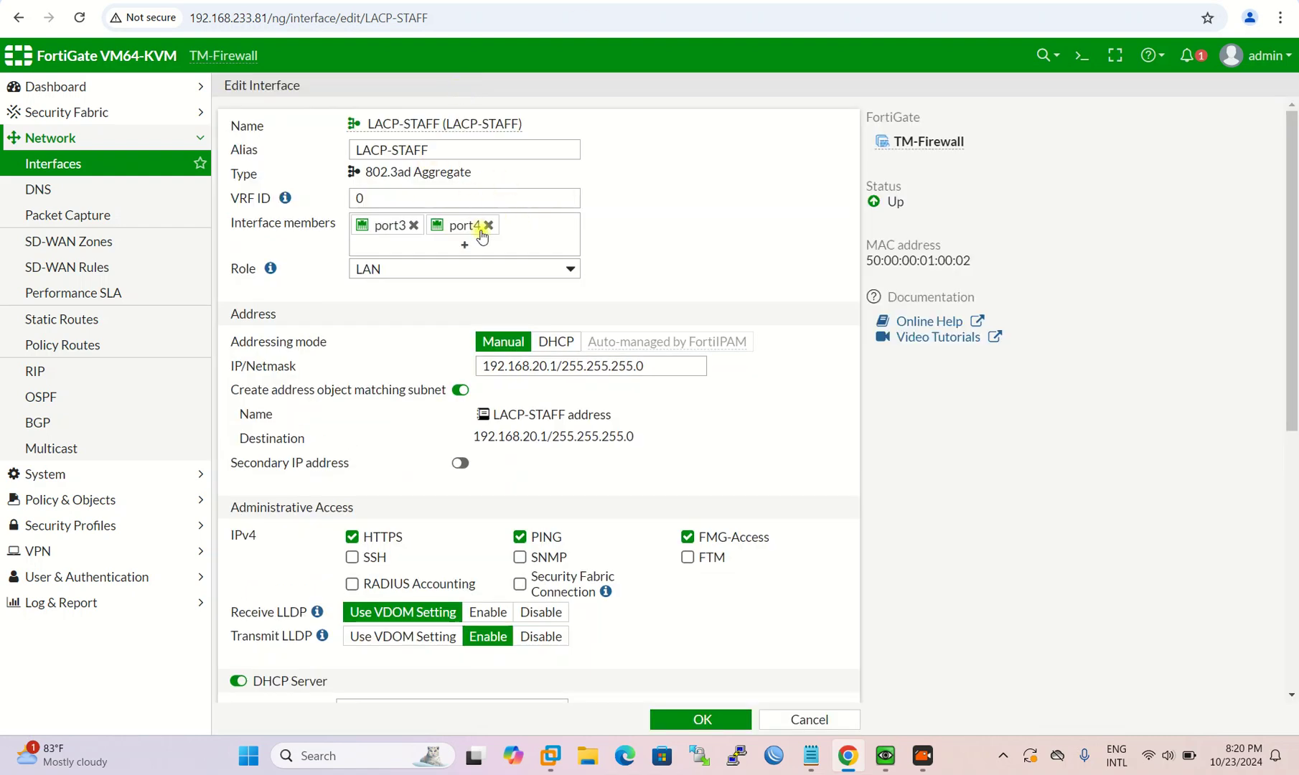
pyautogui.click(488, 227)
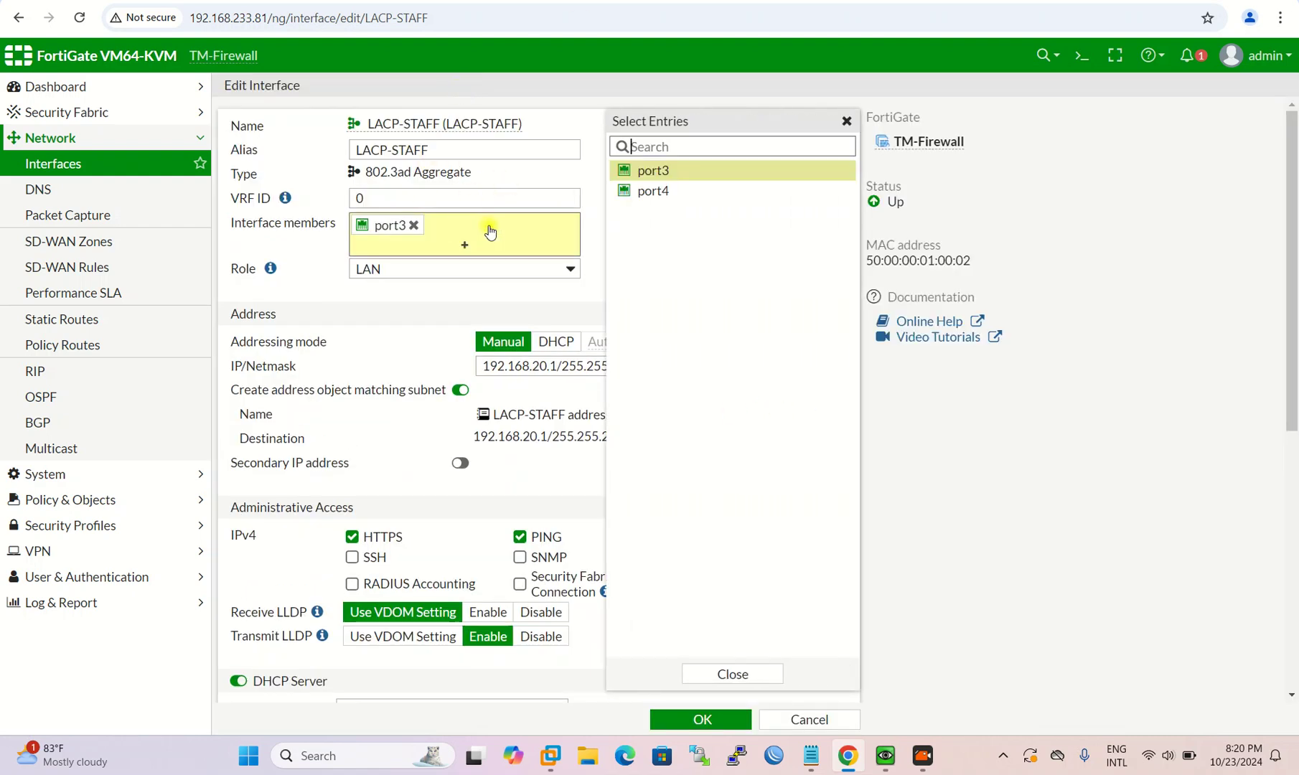
pyautogui.click(474, 303)
pyautogui.scroll(-3, 502, 431)
pyautogui.scroll(1, 494, 346)
pyautogui.scroll(1, 494, 346)
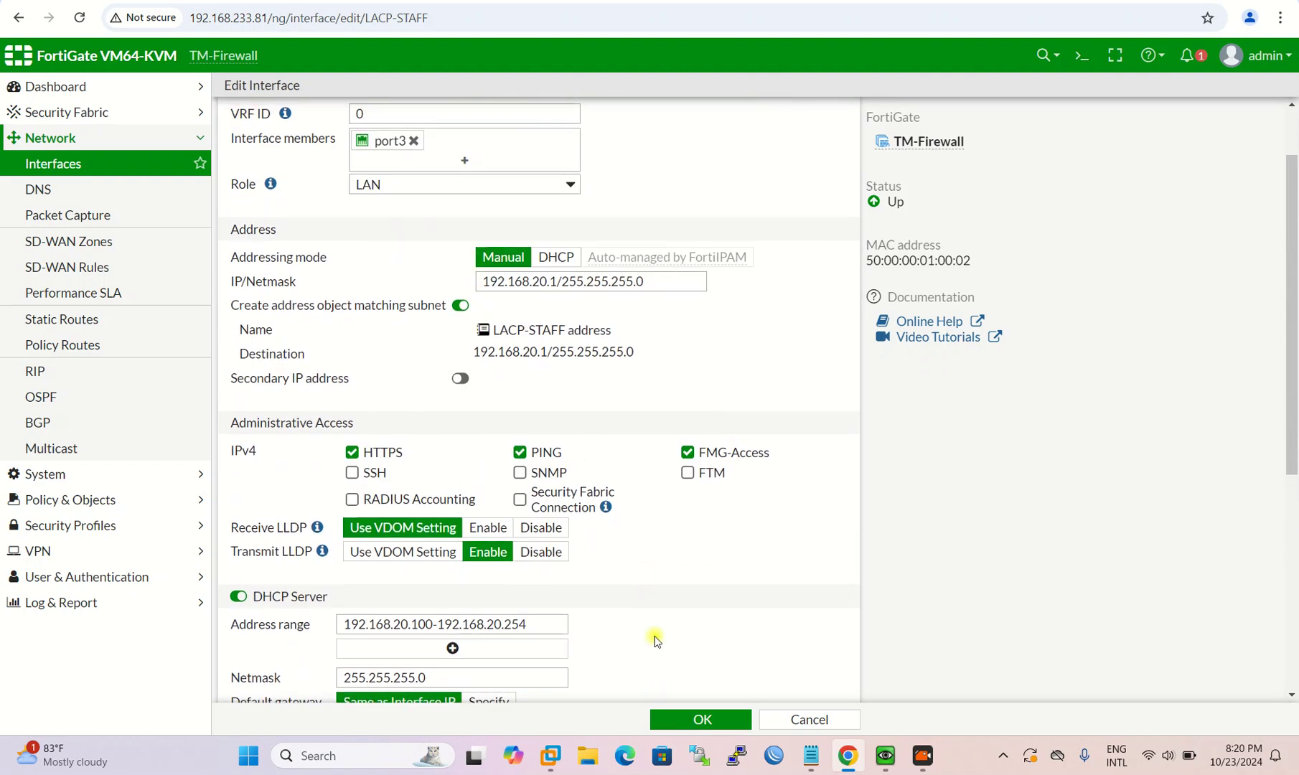
pyautogui.click(698, 718)
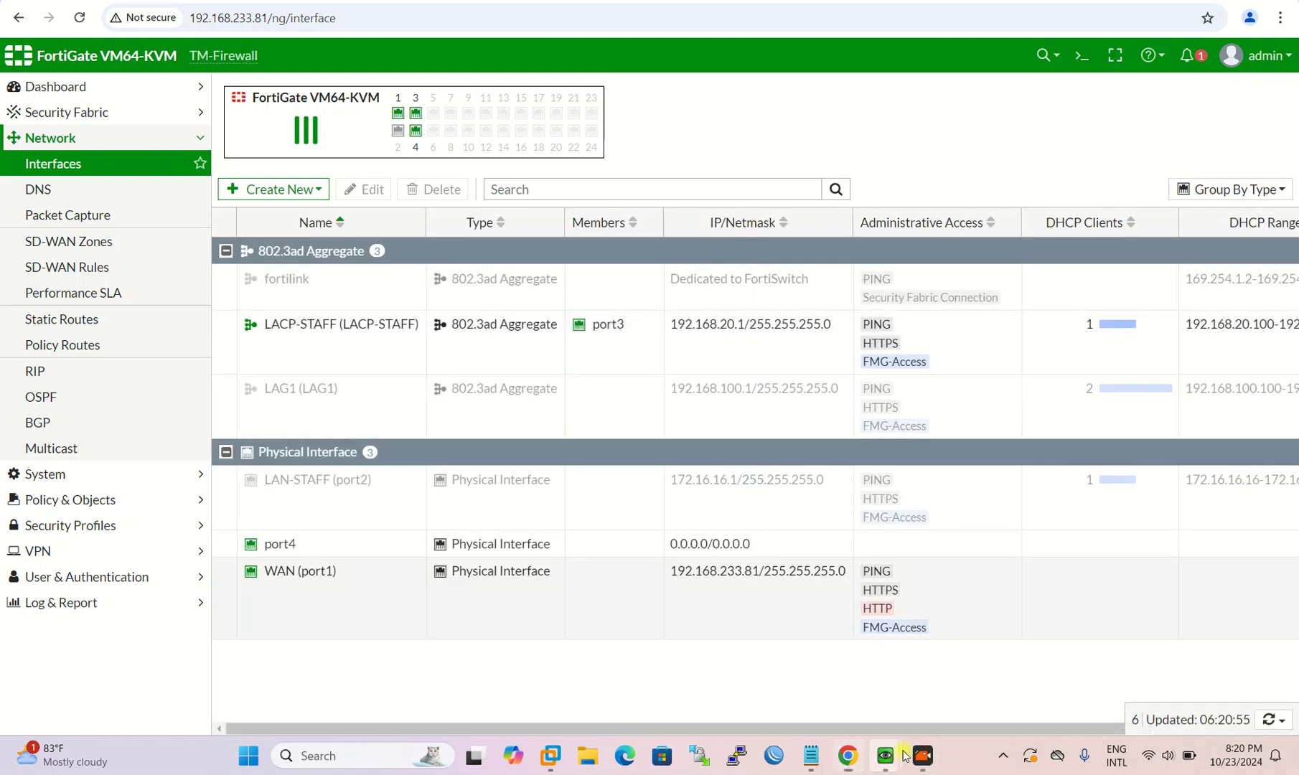
# Release and renew Client001's DHCP lease, getting 192.168.20.100 again
pyautogui.moveTo(885, 765)
pyautogui.click(885, 618)
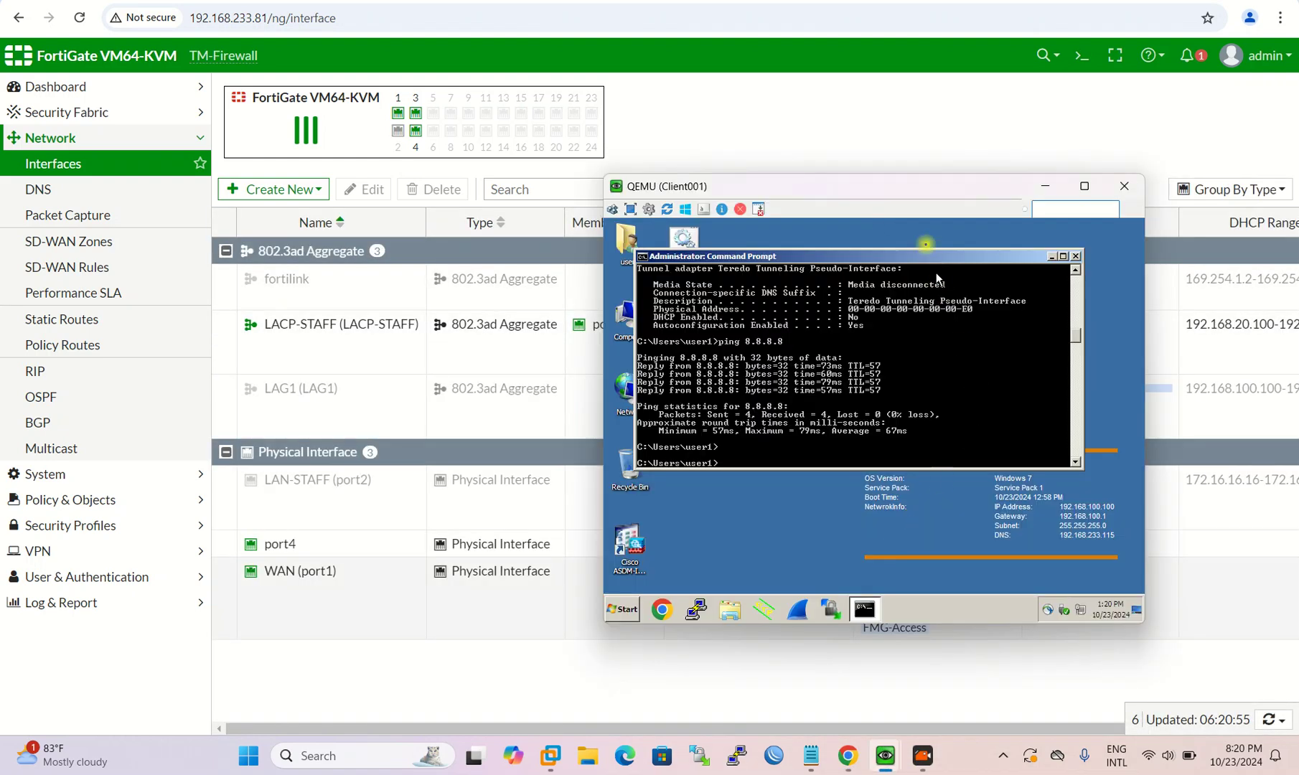
pyautogui.moveTo(806, 179); pyautogui.dragTo(593, 100)
pyautogui.write('ipconfig /release')
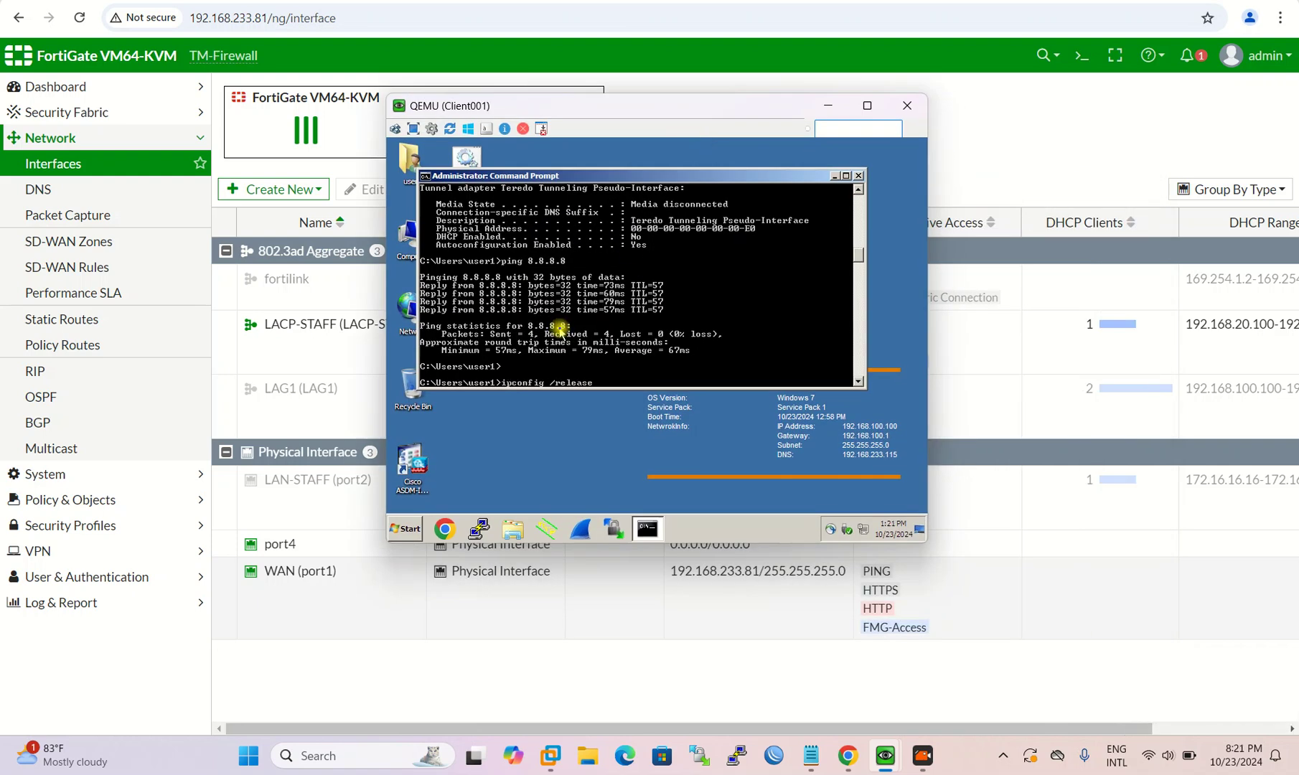
pyautogui.press('Return')
pyautogui.press('Up')
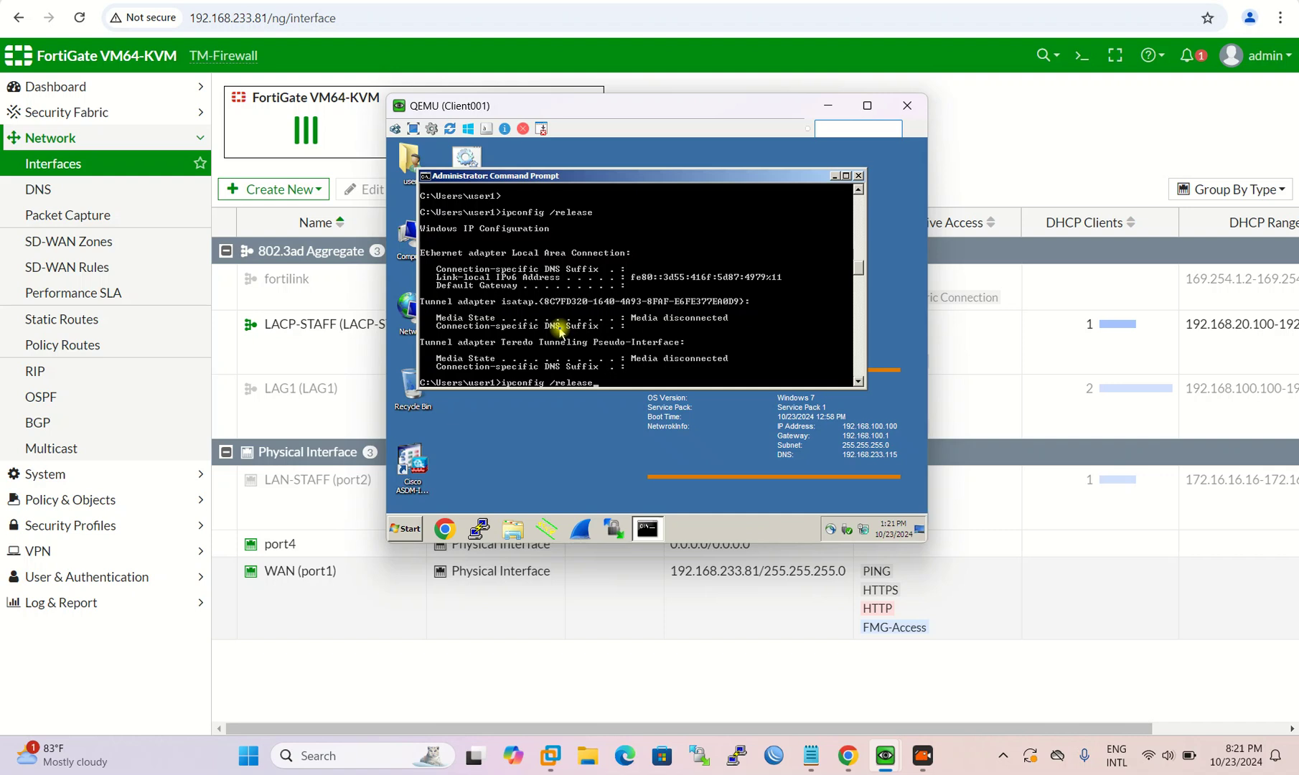
pyautogui.press('BackSpace')
pyautogui.press('BackSpace')
pyautogui.press('BackSpace')
pyautogui.press('BackSpace')
pyautogui.press('BackSpace')
pyautogui.press('BackSpace')
pyautogui.press('BackSpace')
pyautogui.write('renew')
pyautogui.press('Return')
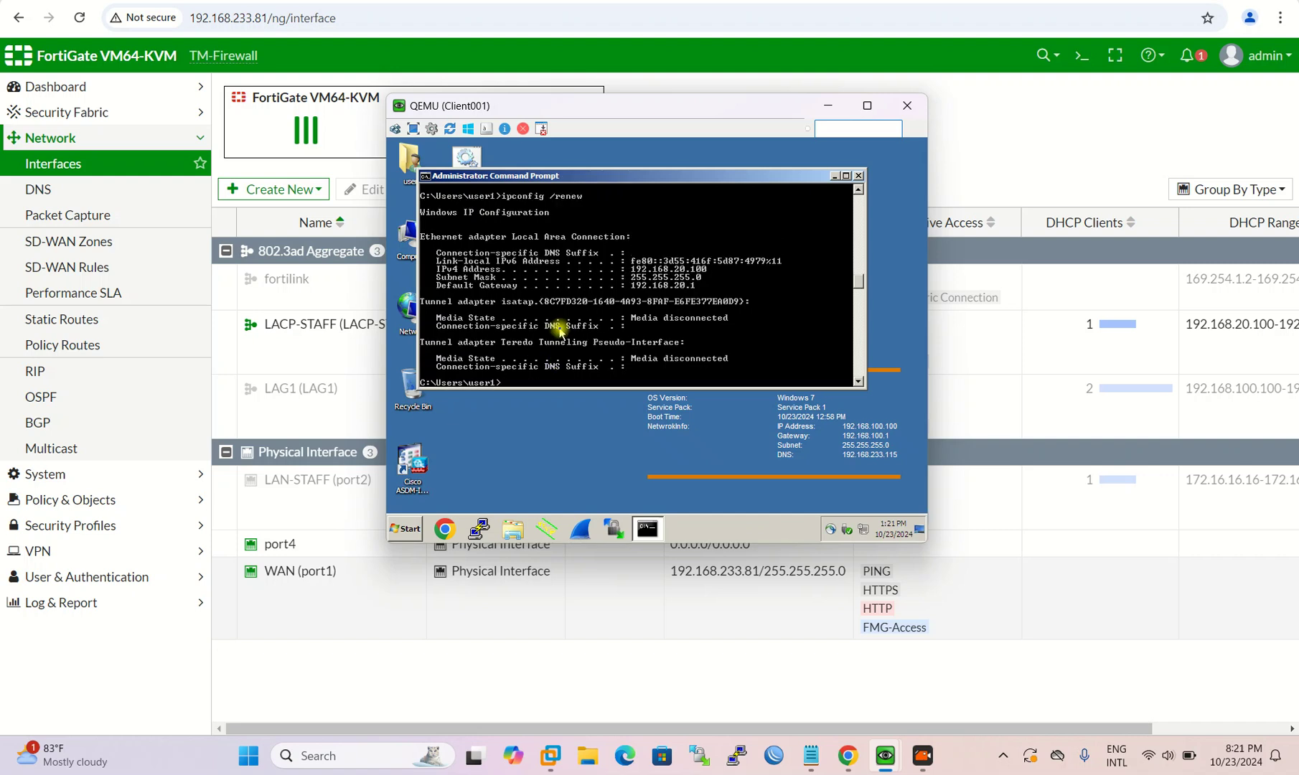
# Rerun ping 8.8.8.8 to confirm replies with only port3, then return to FortiGate's Interfaces page
pyautogui.press('Up')
pyautogui.press('Up')
pyautogui.press('Up')
pyautogui.press('Up')
pyautogui.press('Up')
pyautogui.press('Up')
pyautogui.press('Return')
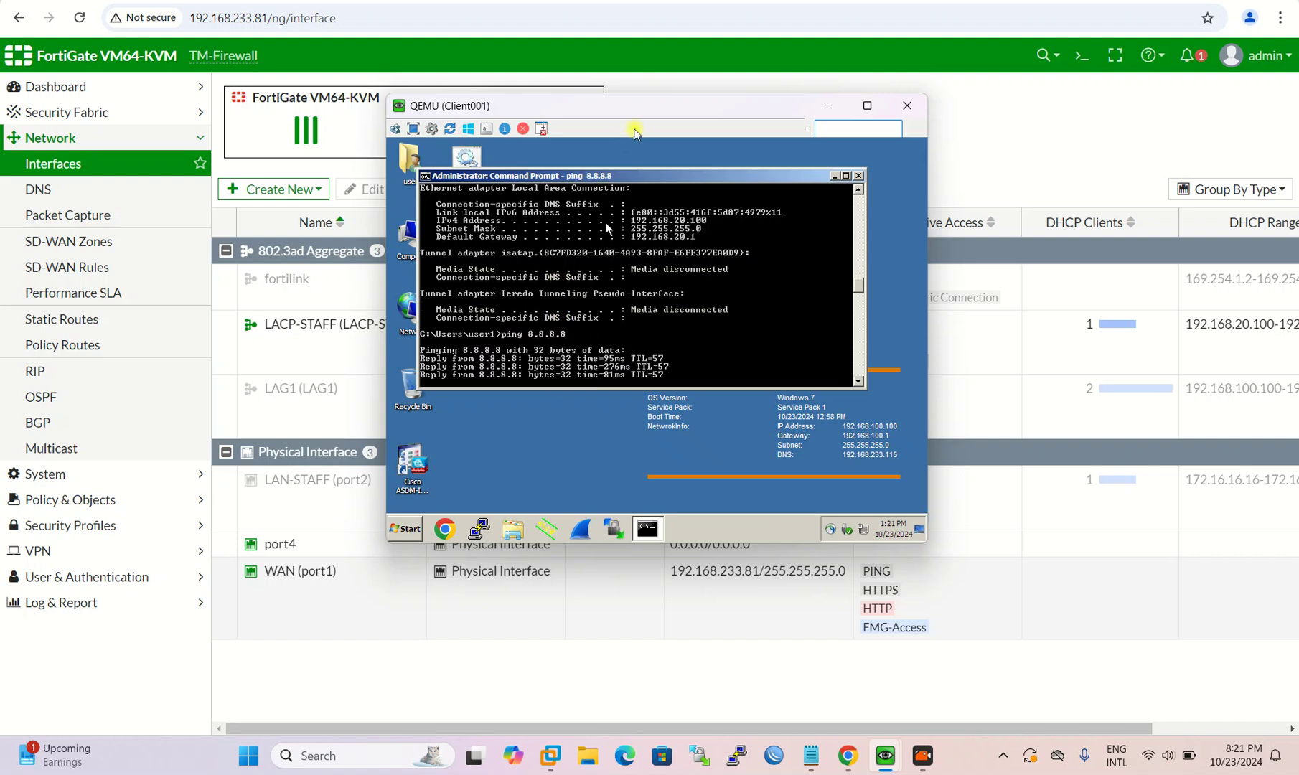
pyautogui.hotkey('alt', 'Tab')
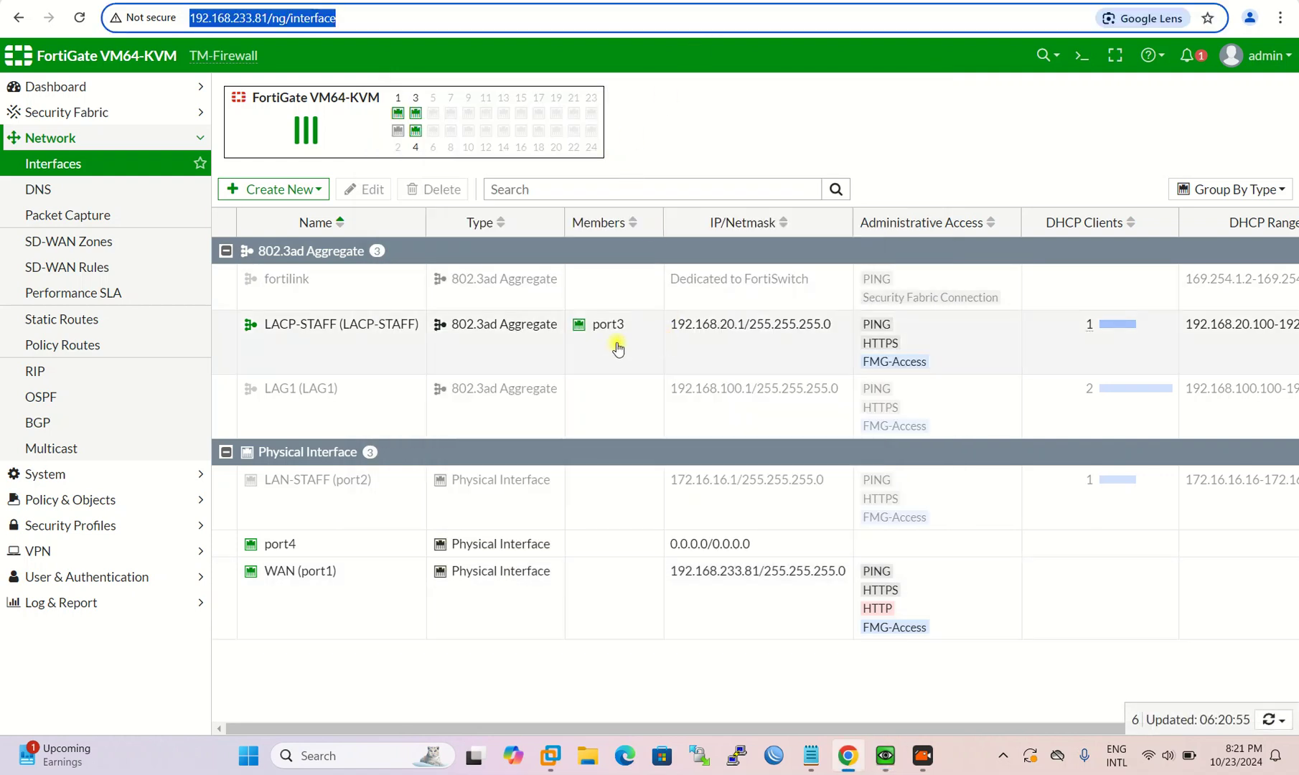
pyautogui.moveTo(611, 331)
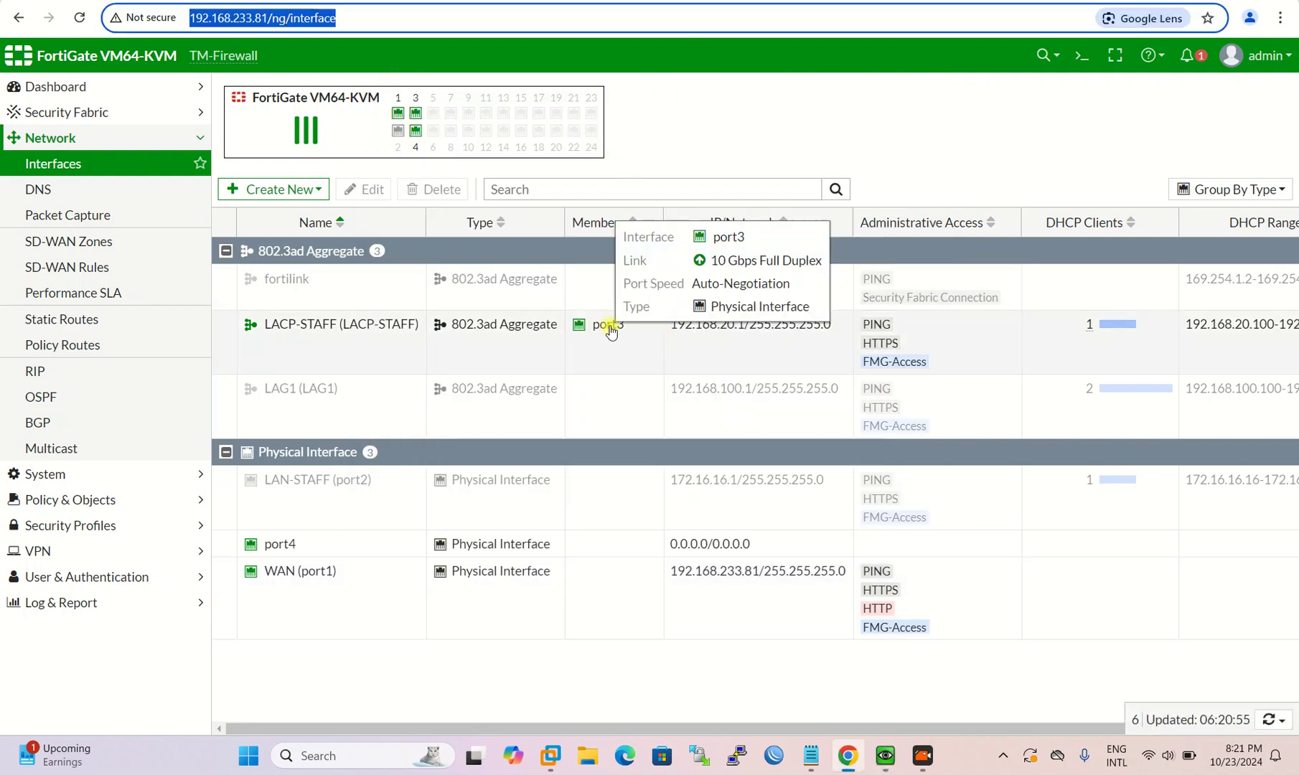